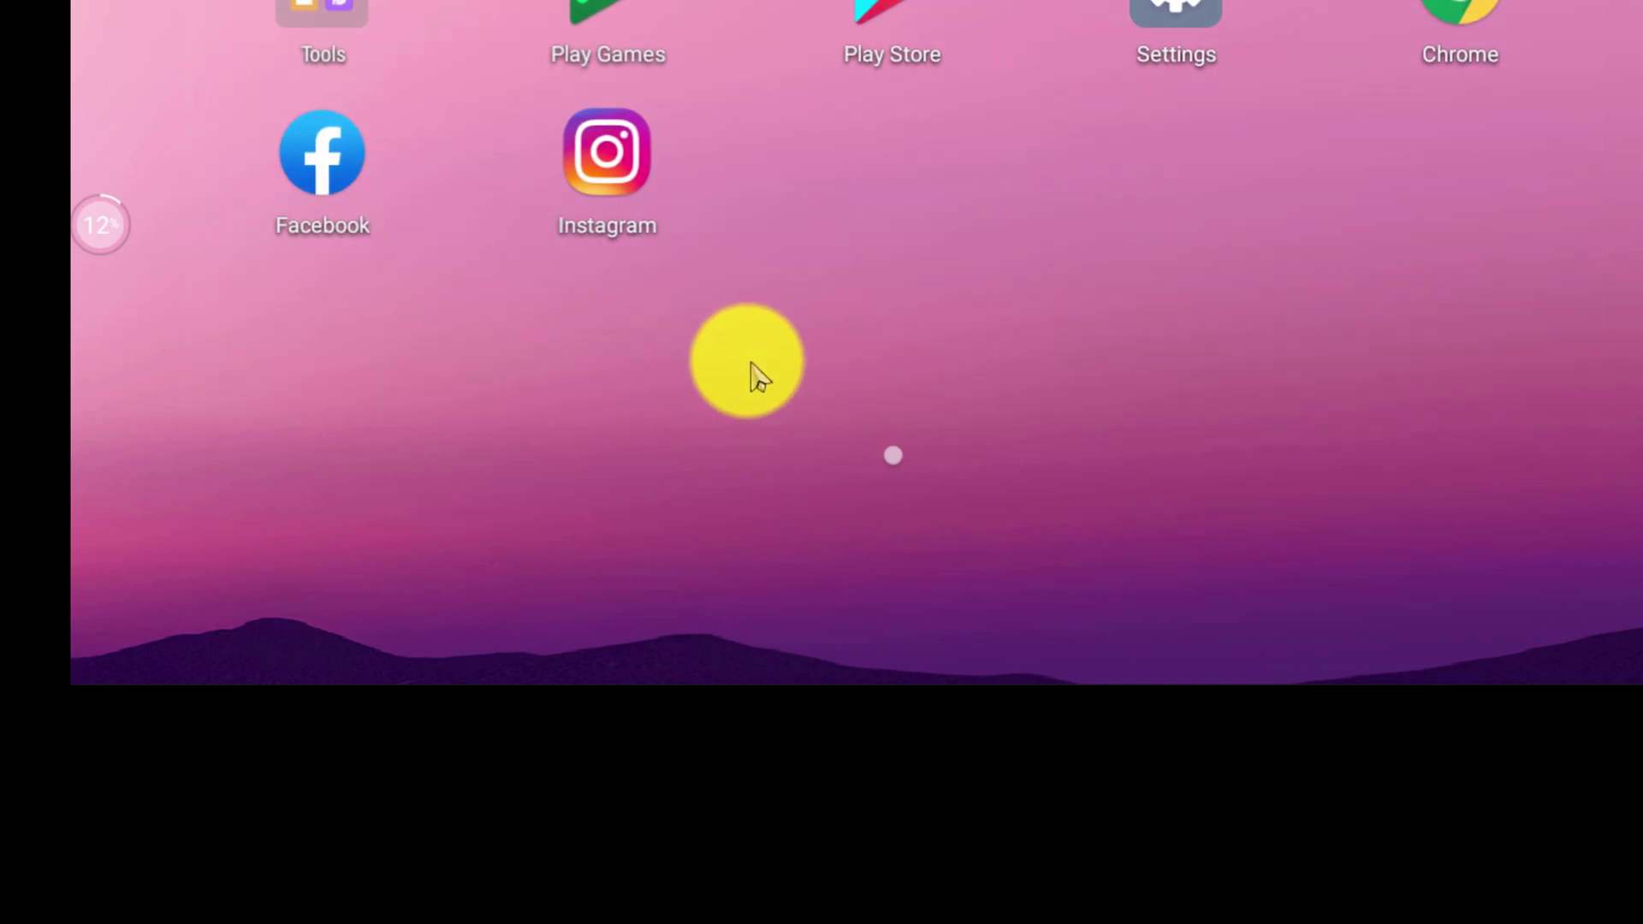
# - Launch the Facebook app and scroll its menu down to Settings & Privacy
pyautogui.click(325, 153)
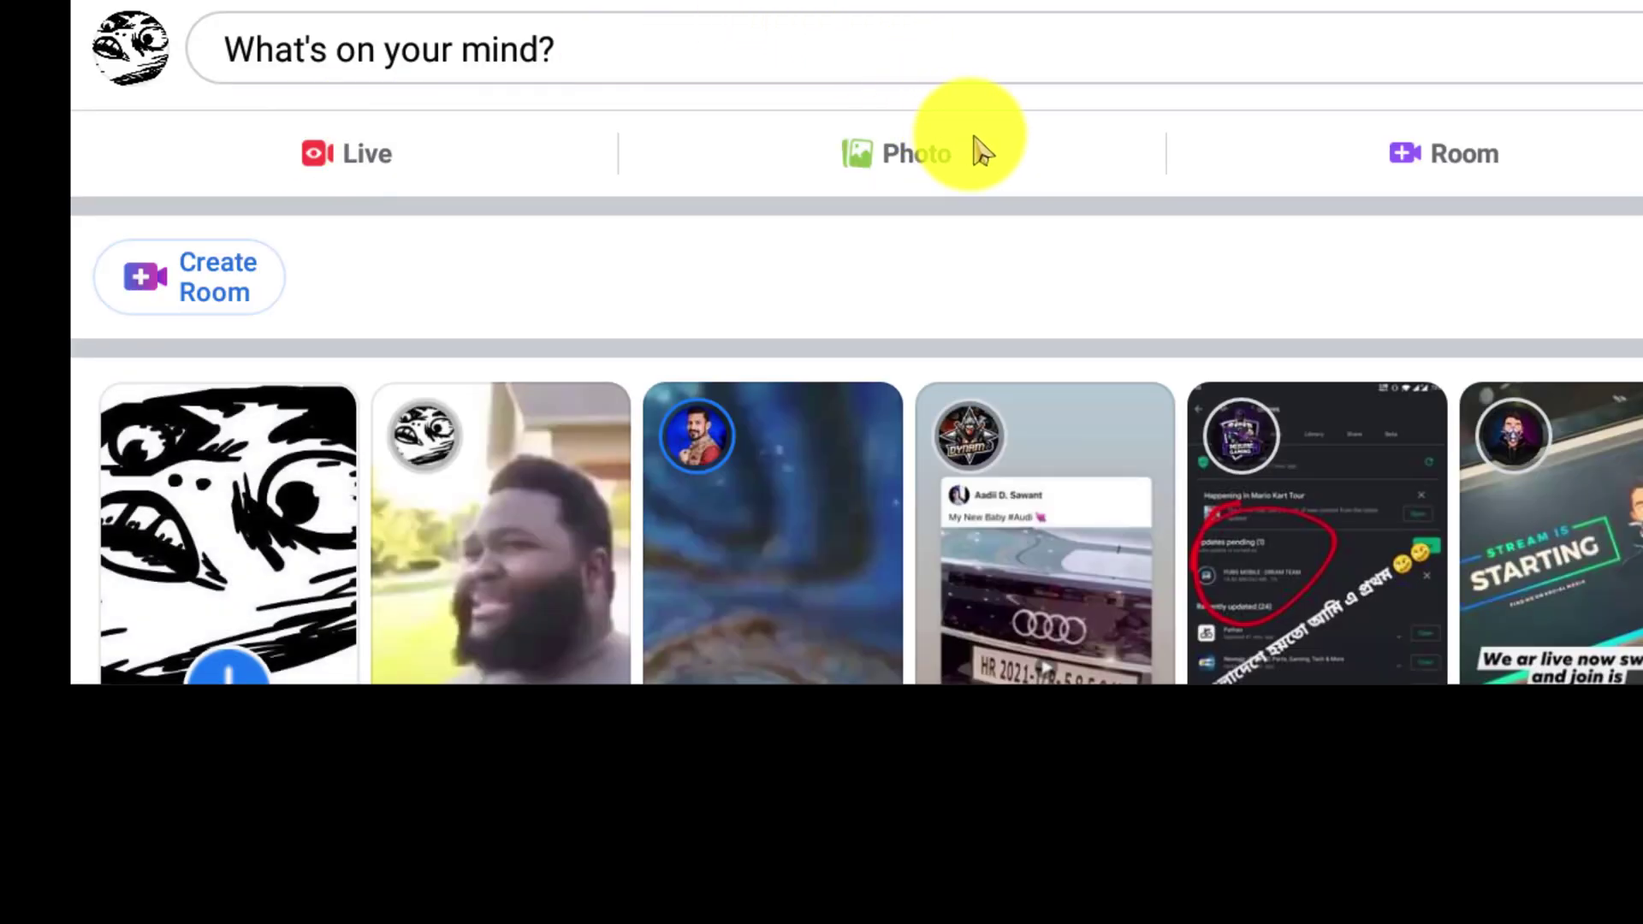
pyautogui.scroll(-2, 1184, 162)
pyautogui.scroll(-5, 1138, 80)
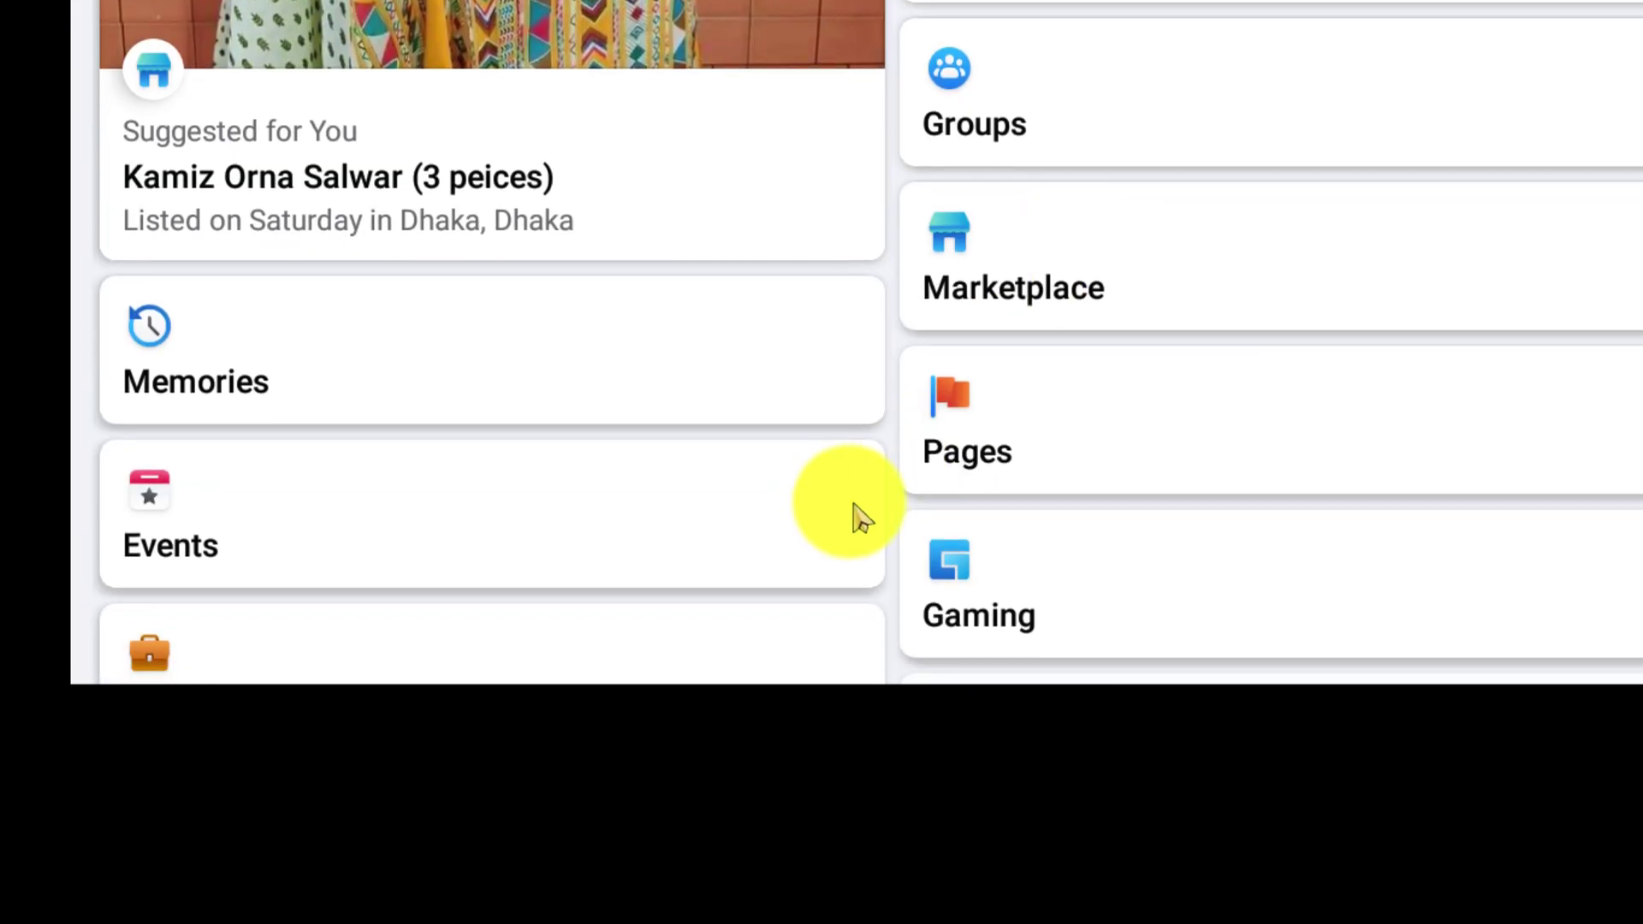
pyautogui.moveTo(854, 522); pyautogui.dragTo(865, 136)
pyautogui.scroll(-1, 770, 368)
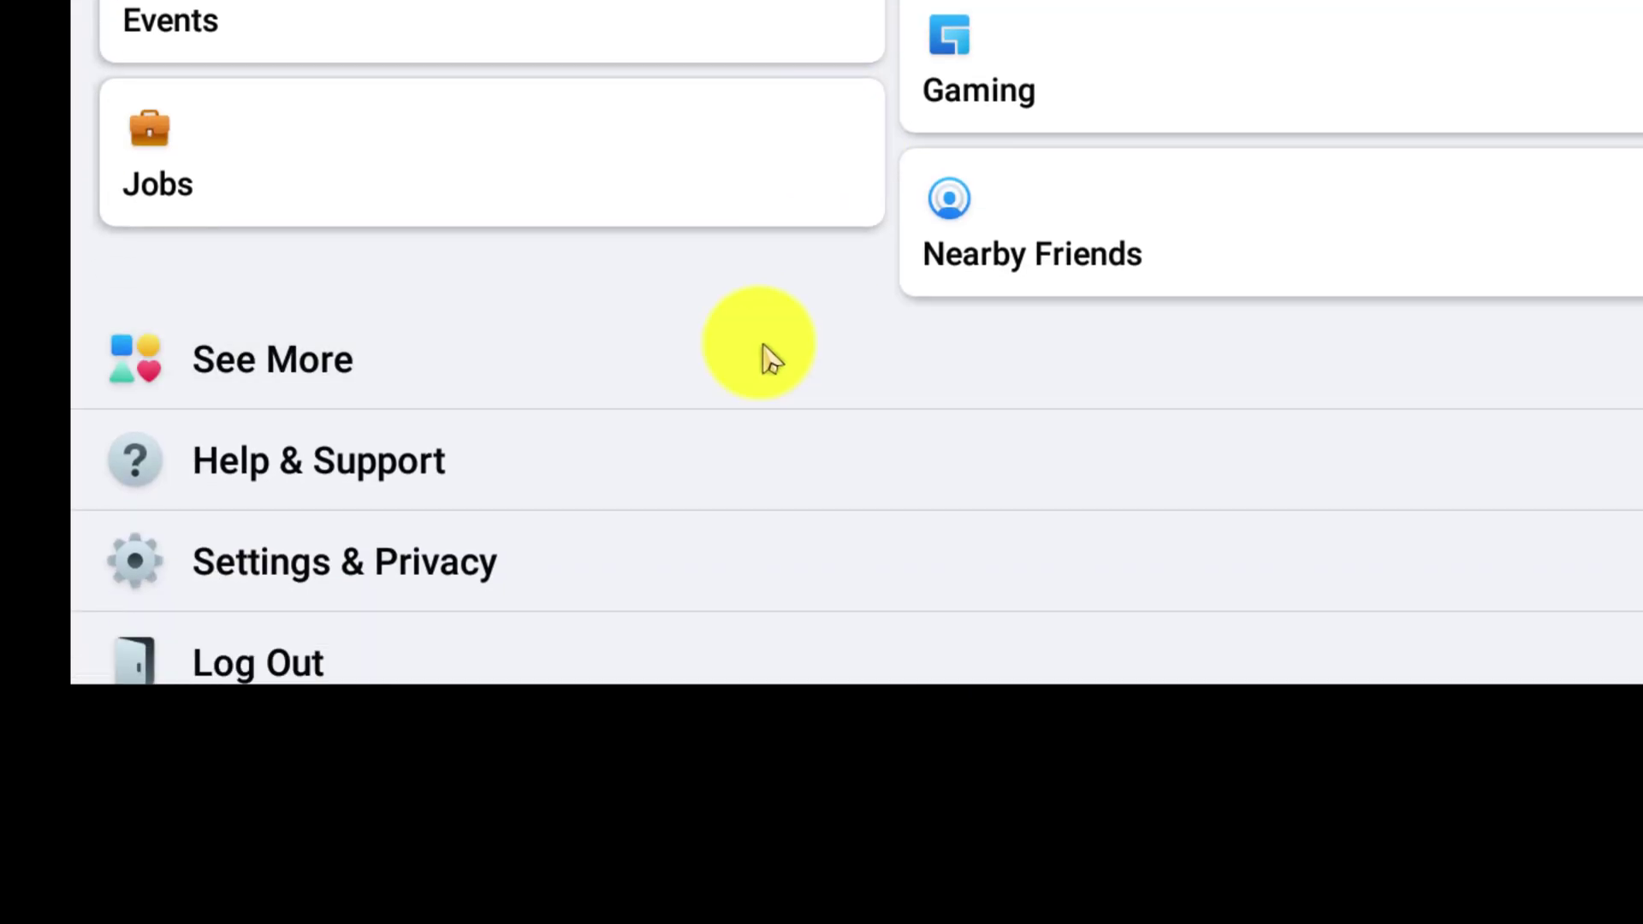
# - Go to Settings & Privacy > Settings and scroll down to the Privacy section
pyautogui.click(684, 550)
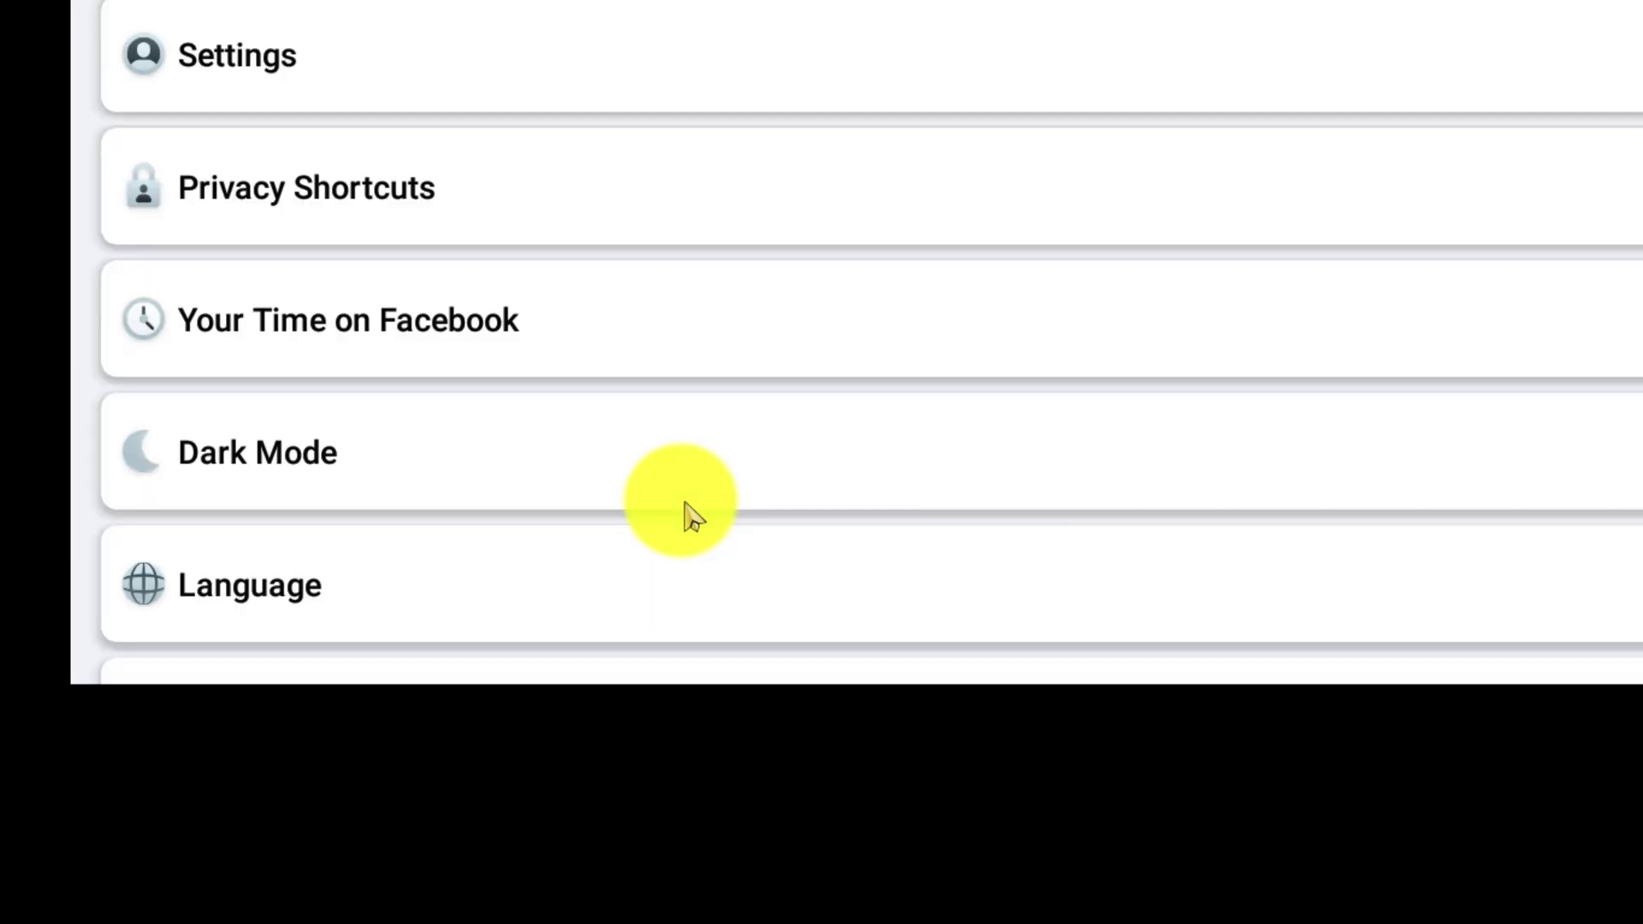
pyautogui.click(385, 77)
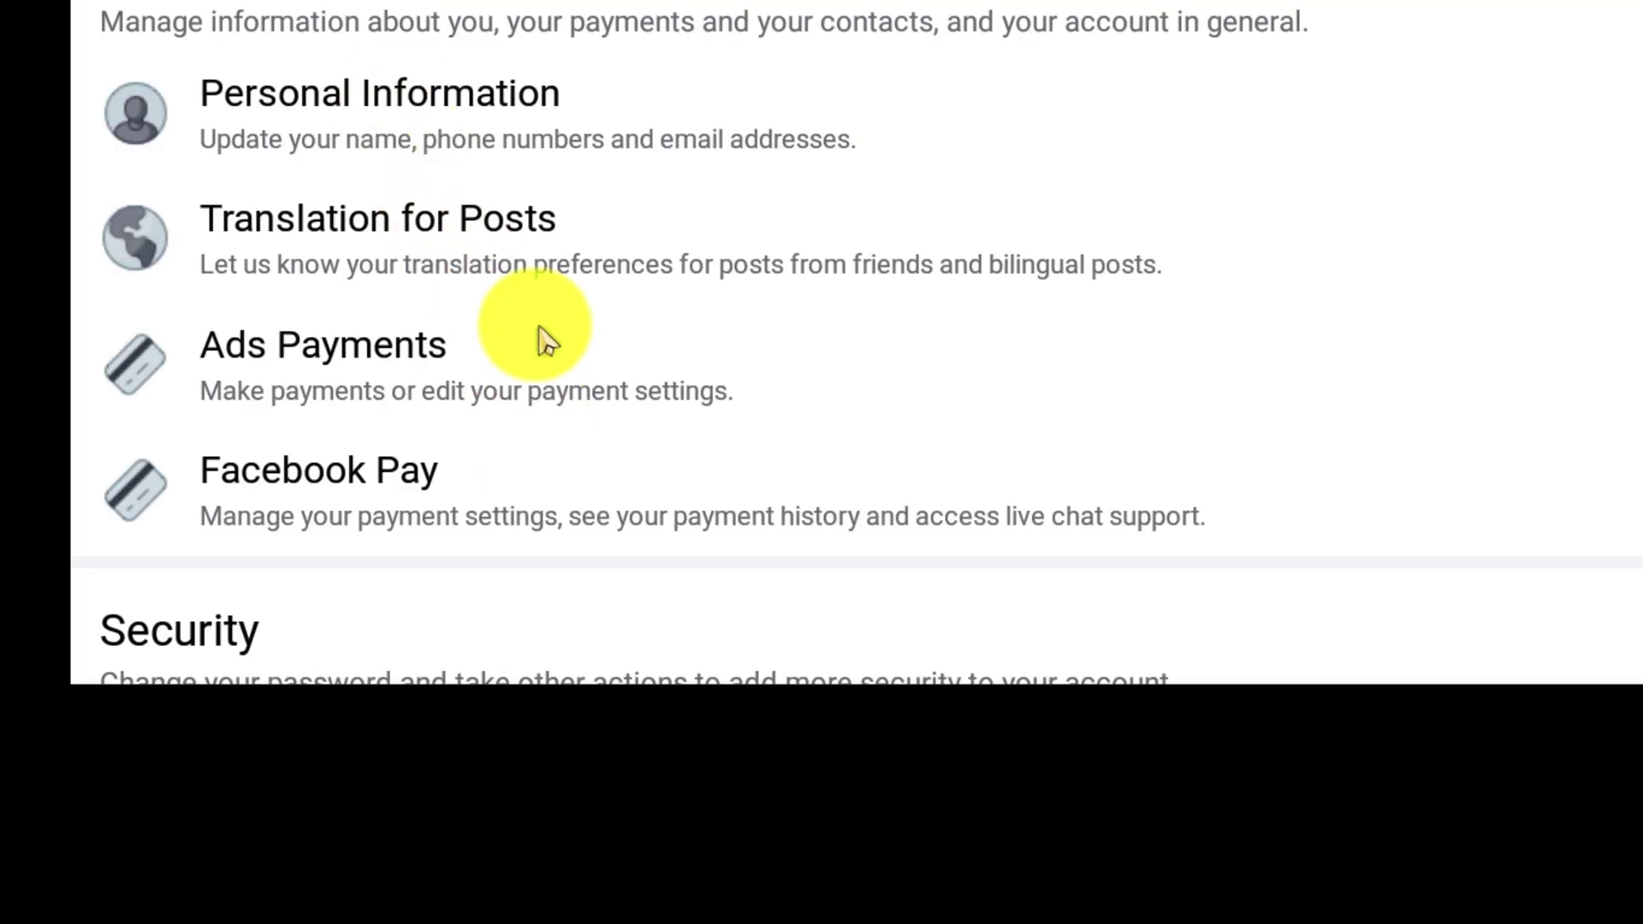
pyautogui.moveTo(541, 338); pyautogui.dragTo(564, 85)
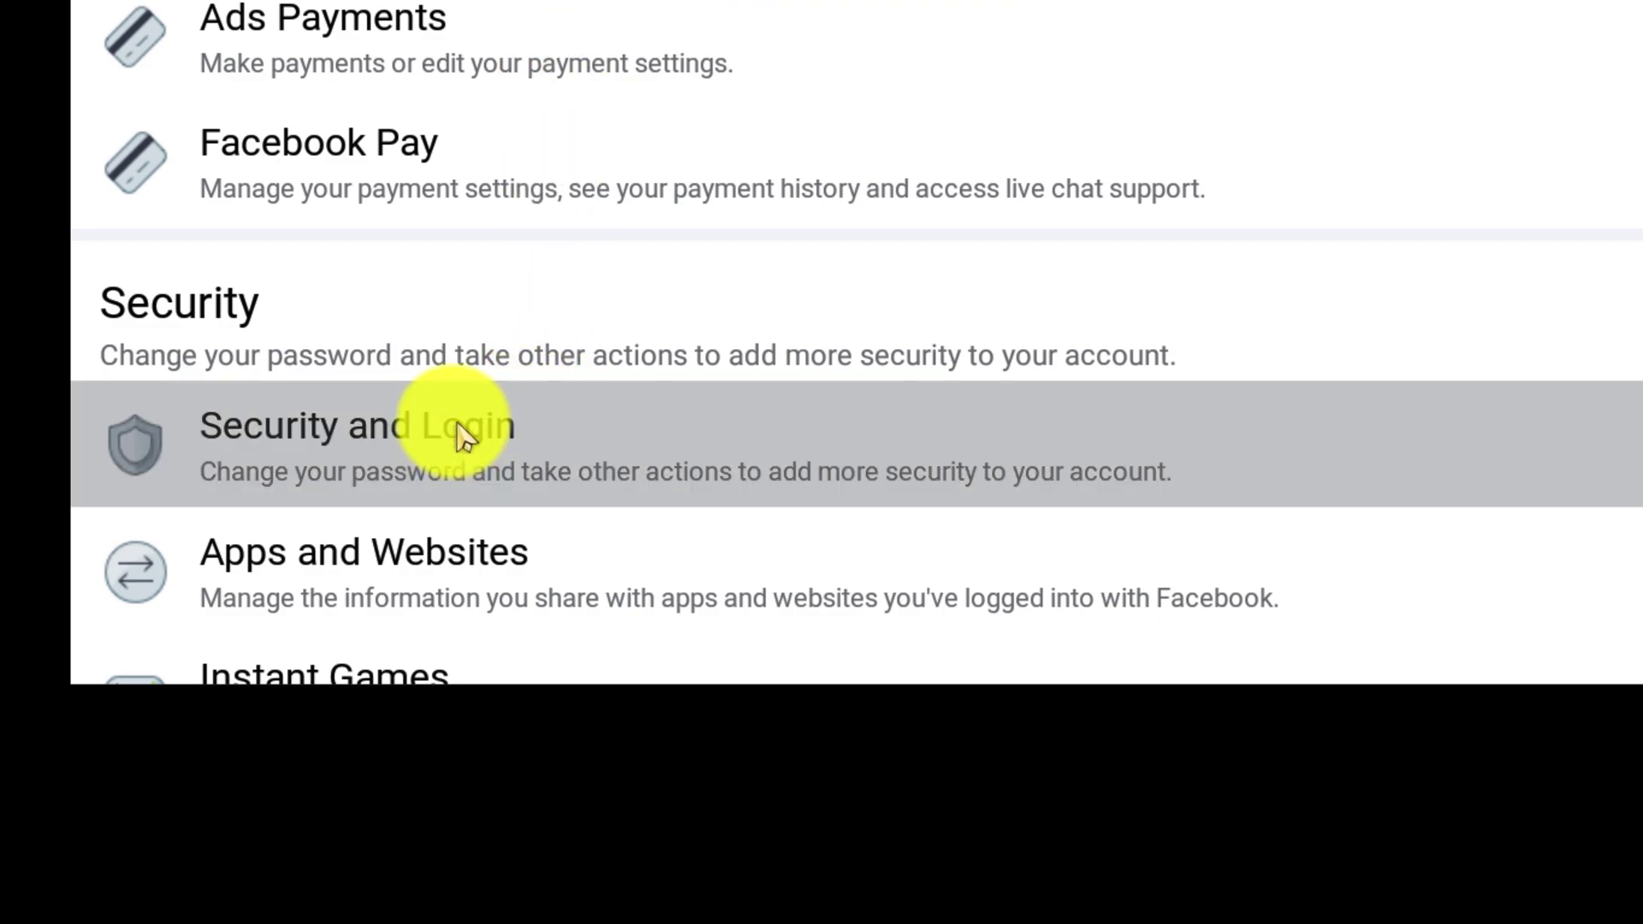
pyautogui.moveTo(480, 462); pyautogui.dragTo(470, 183)
pyautogui.moveTo(470, 445); pyautogui.dragTo(622, 351)
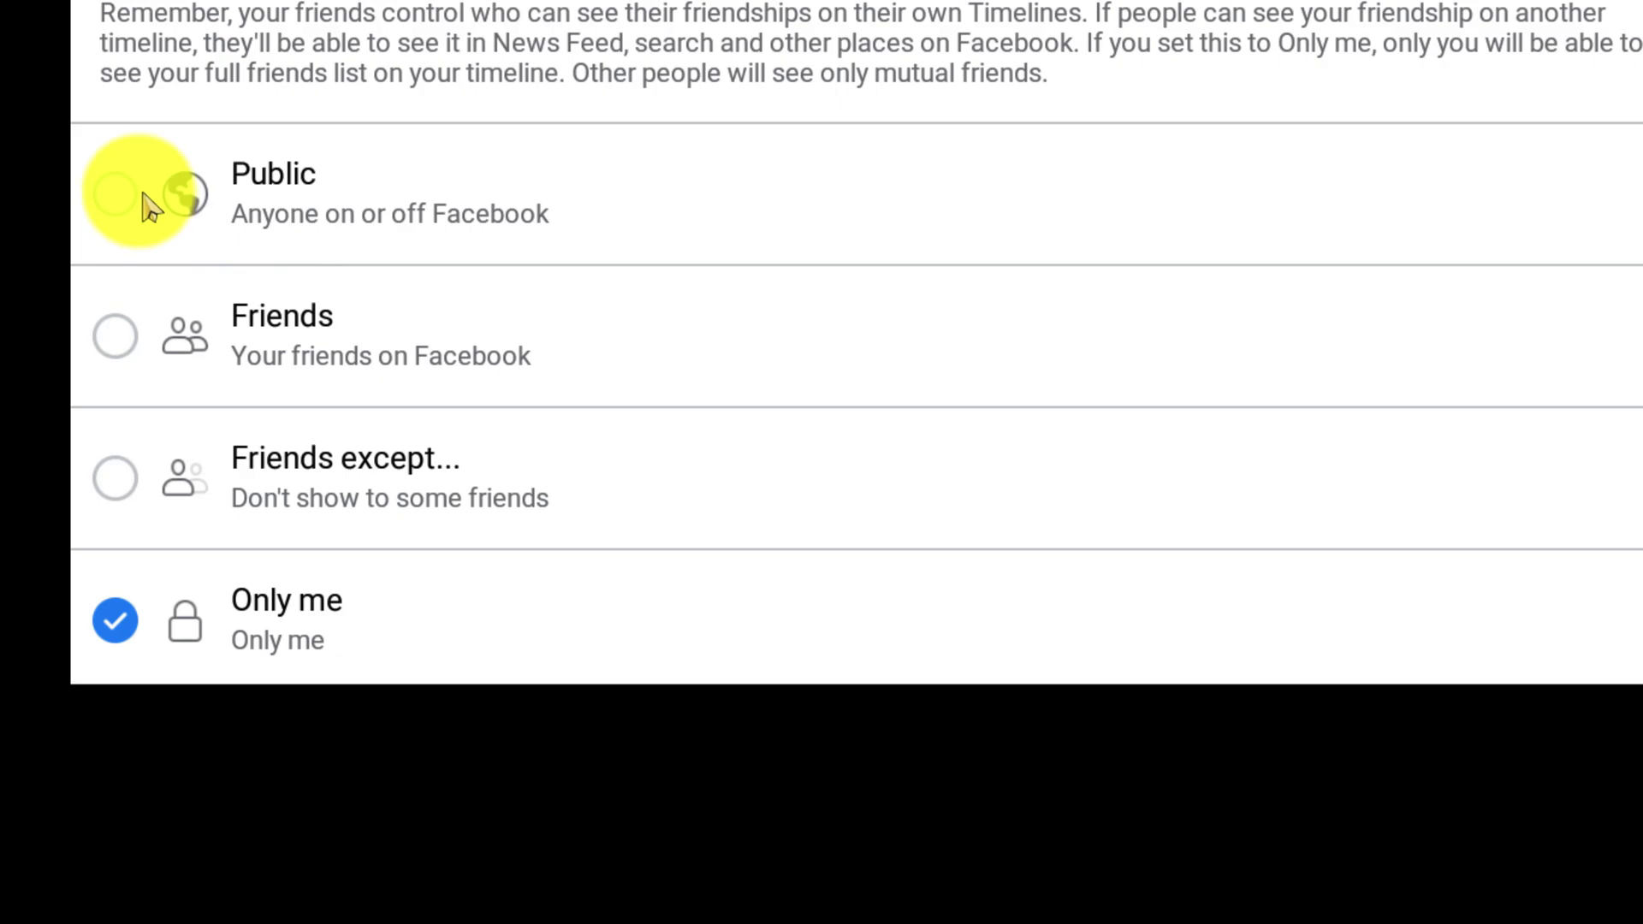
# - Set 'Who can see your friends list?' to Only me, after briefly choosing Public
pyautogui.click(147, 206)
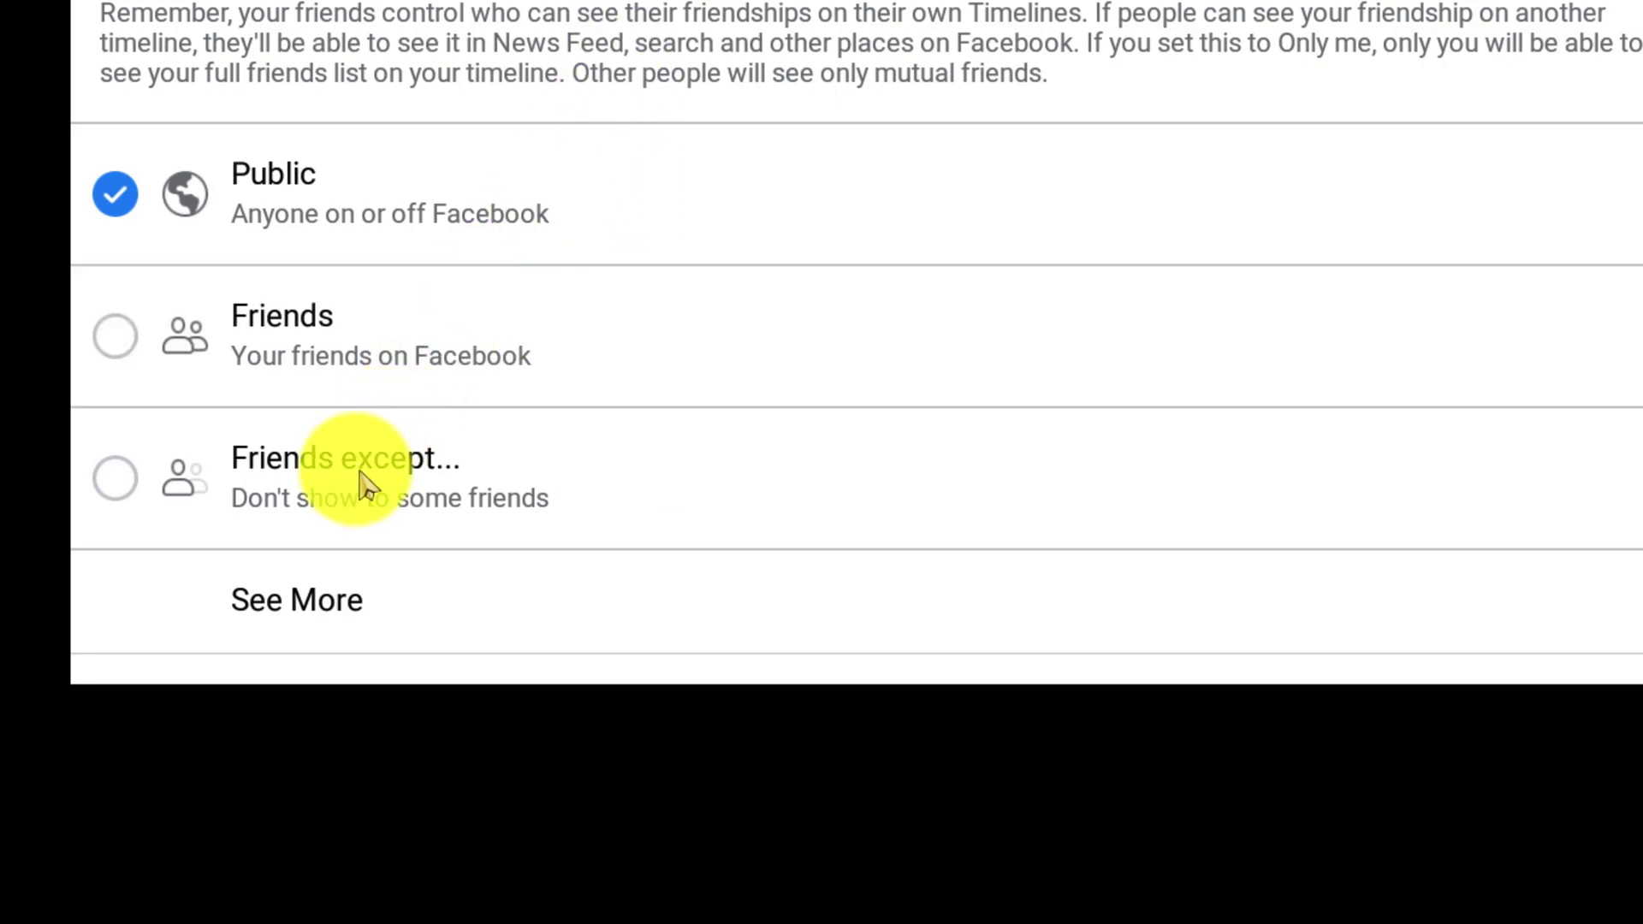
pyautogui.click(350, 620)
pyautogui.scroll(-3, 402, 364)
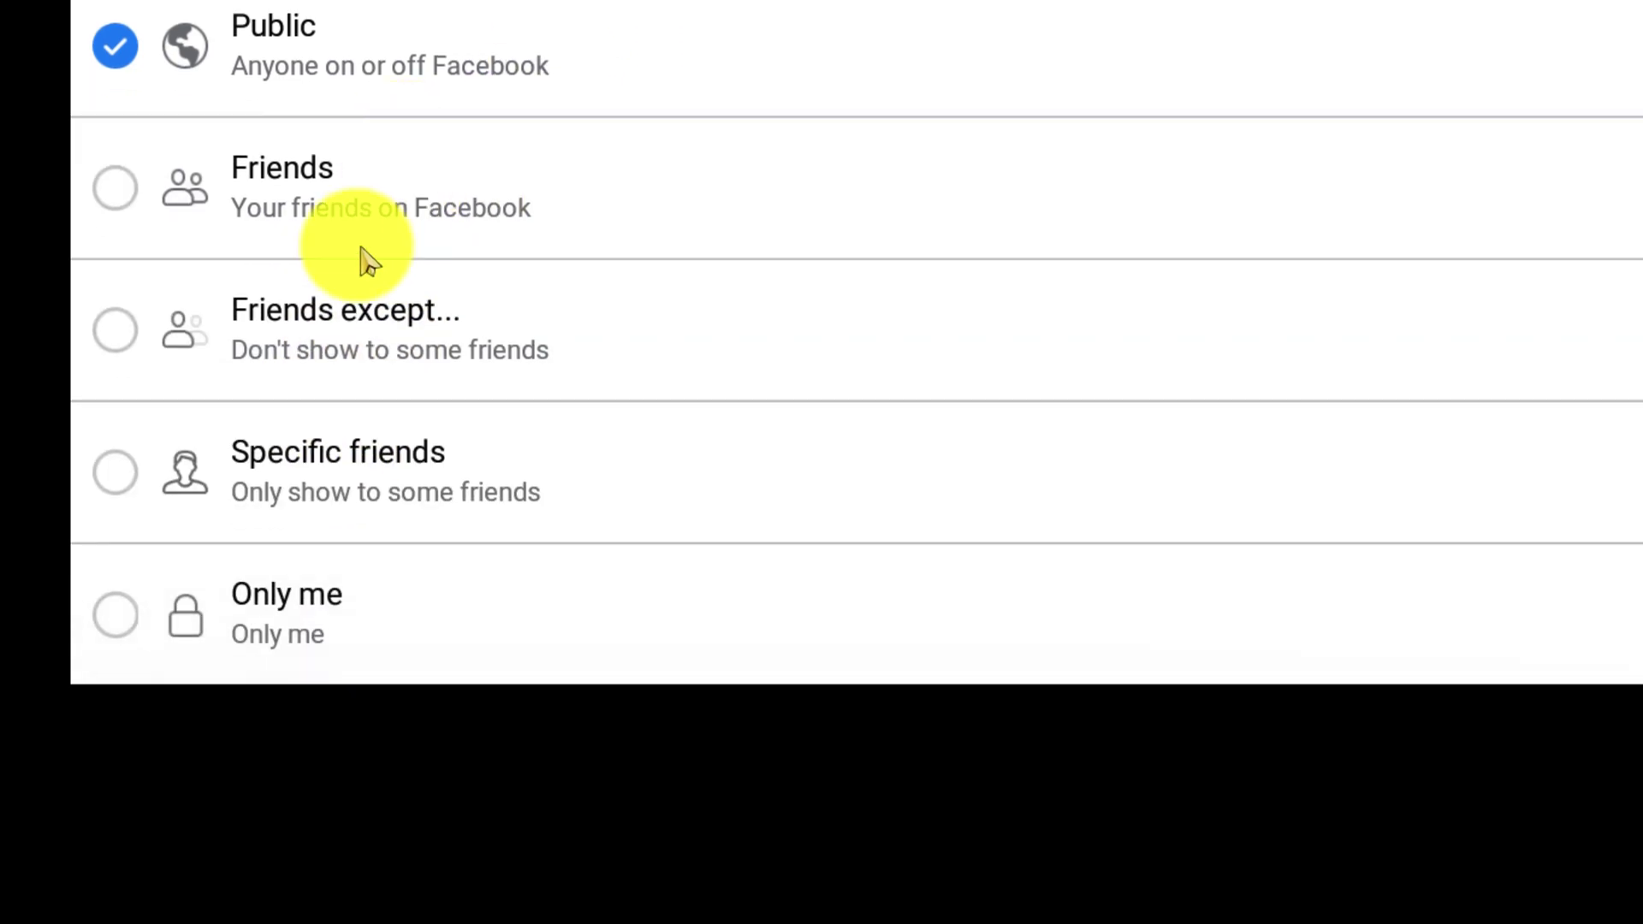
pyautogui.click(126, 614)
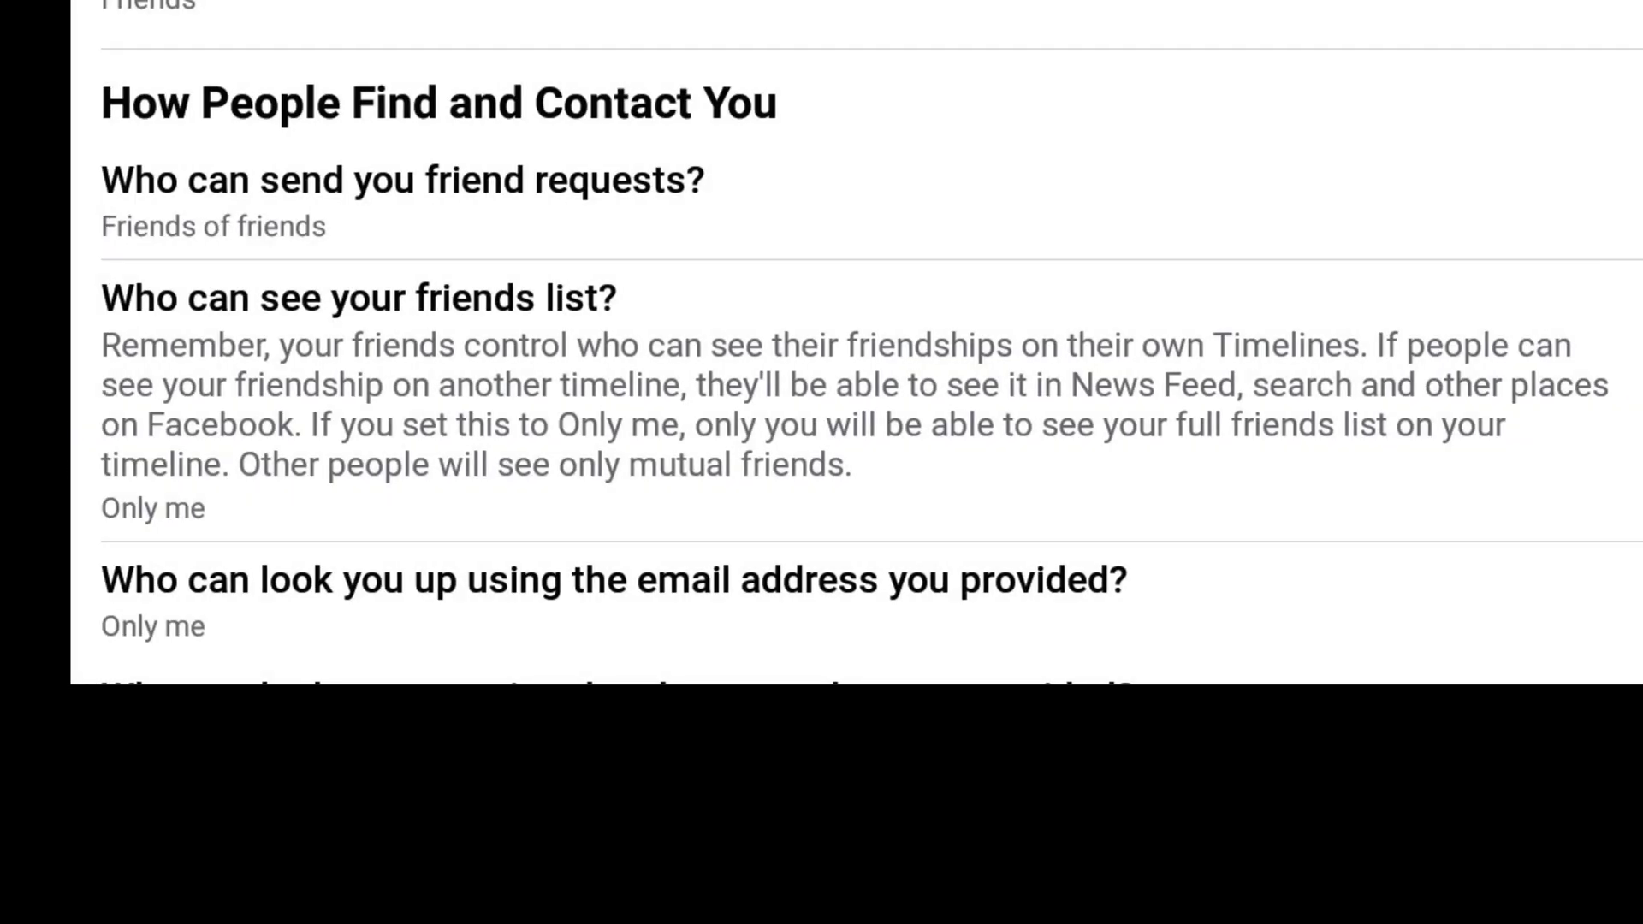
# - Confirm the friends list shows Only me and back out to the News Feed
pyautogui.scroll(-2, 312, 355)
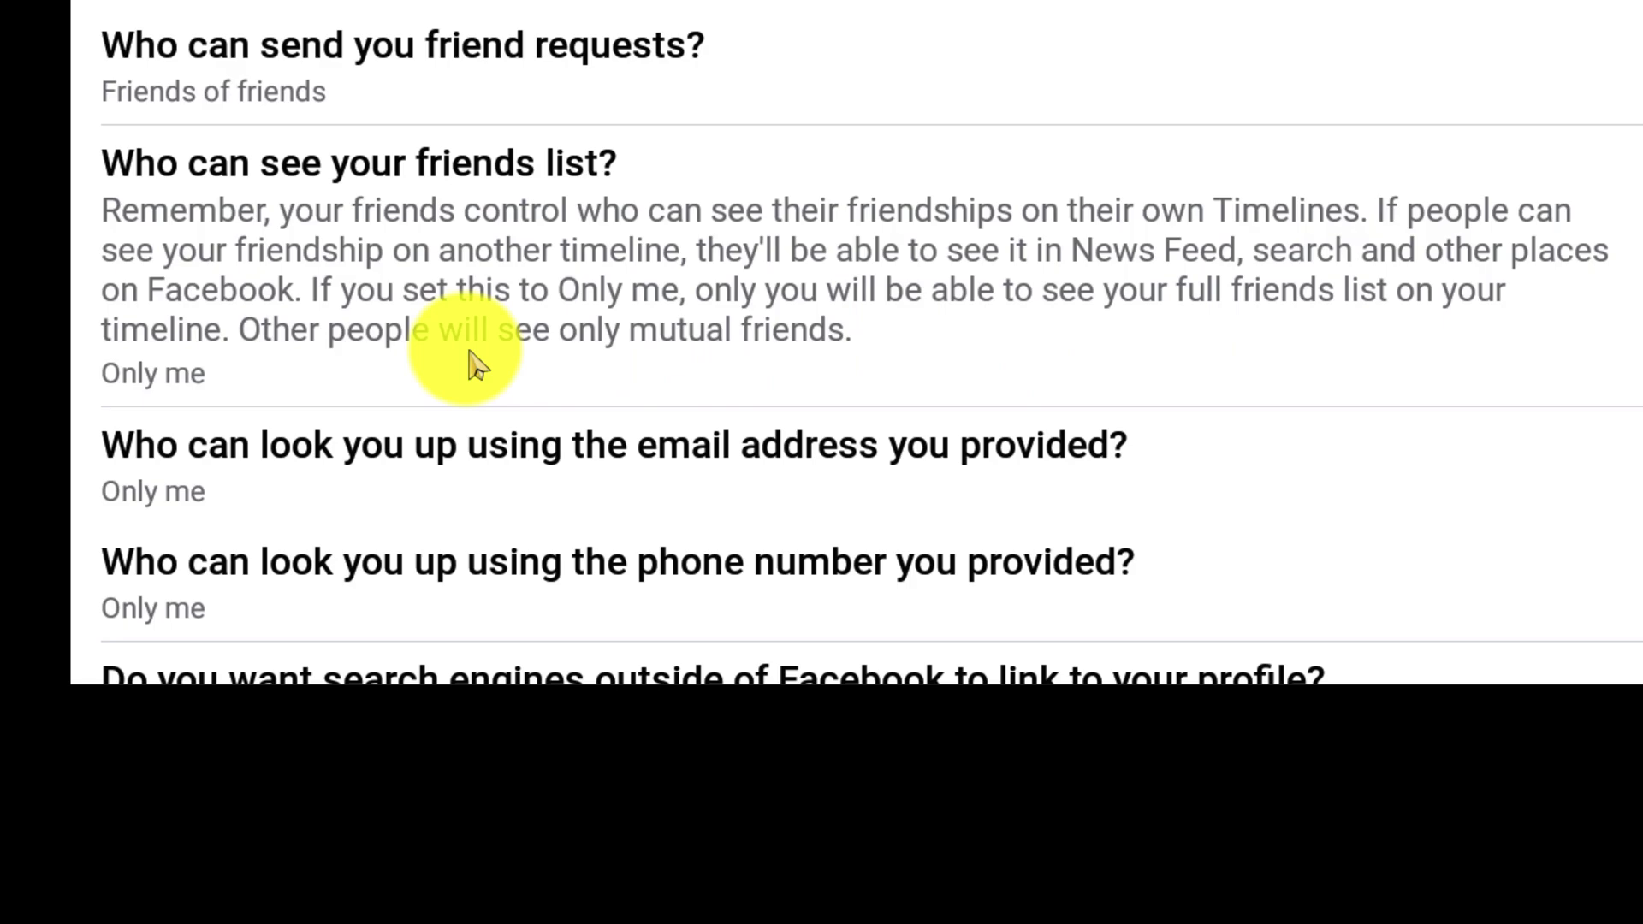
pyautogui.press('Escape')
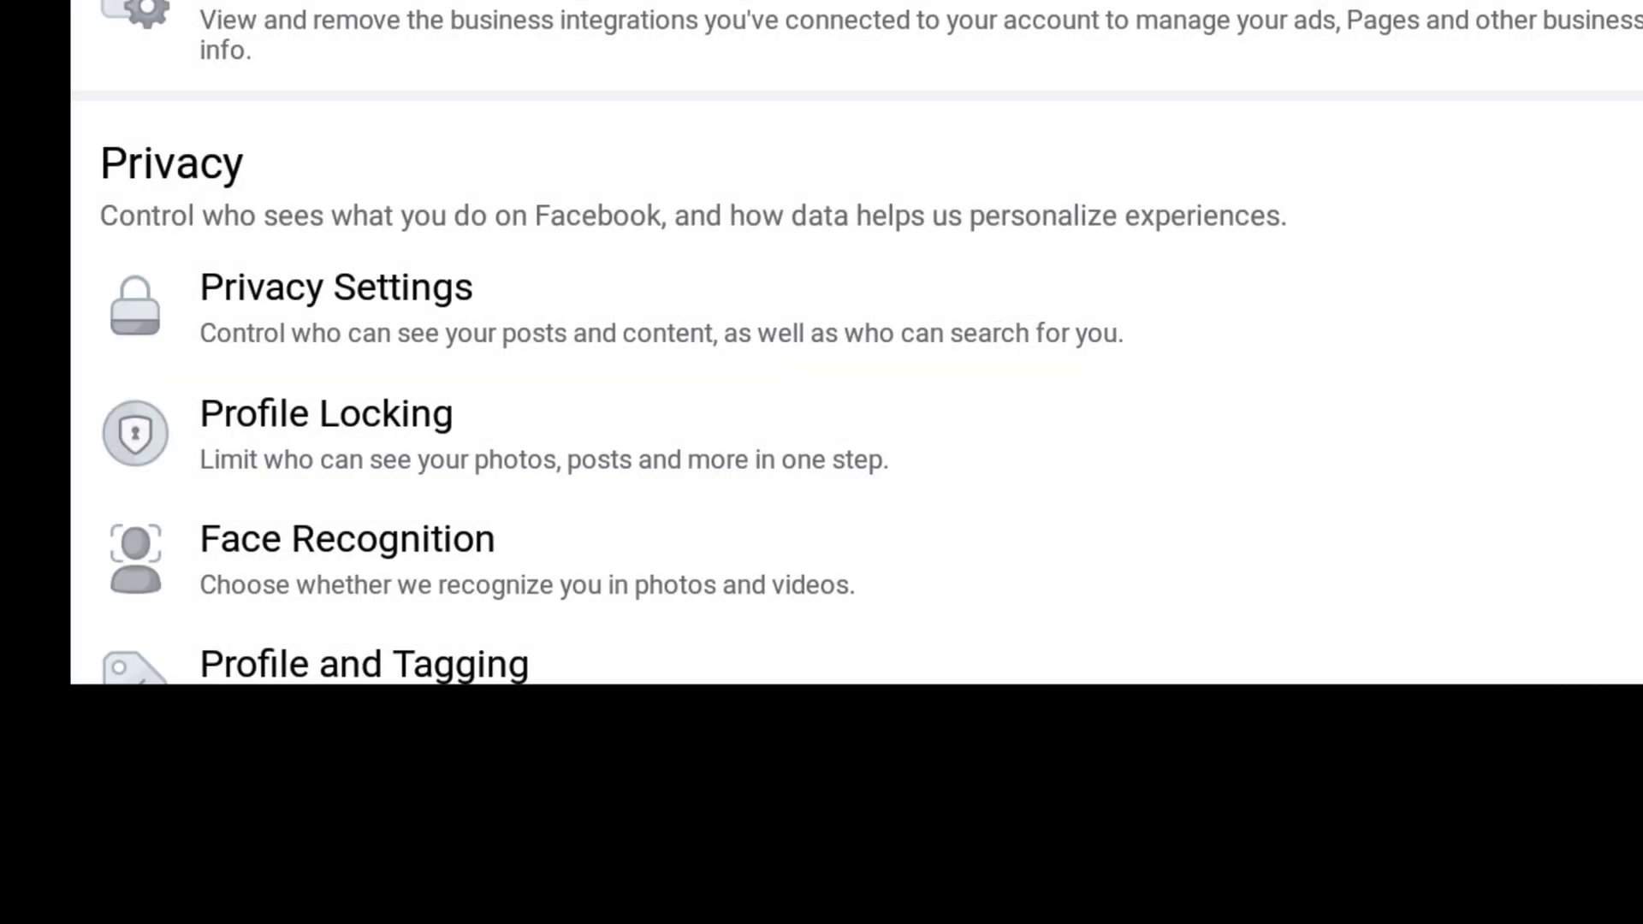
pyautogui.press('Escape')
pyautogui.press('Escape')
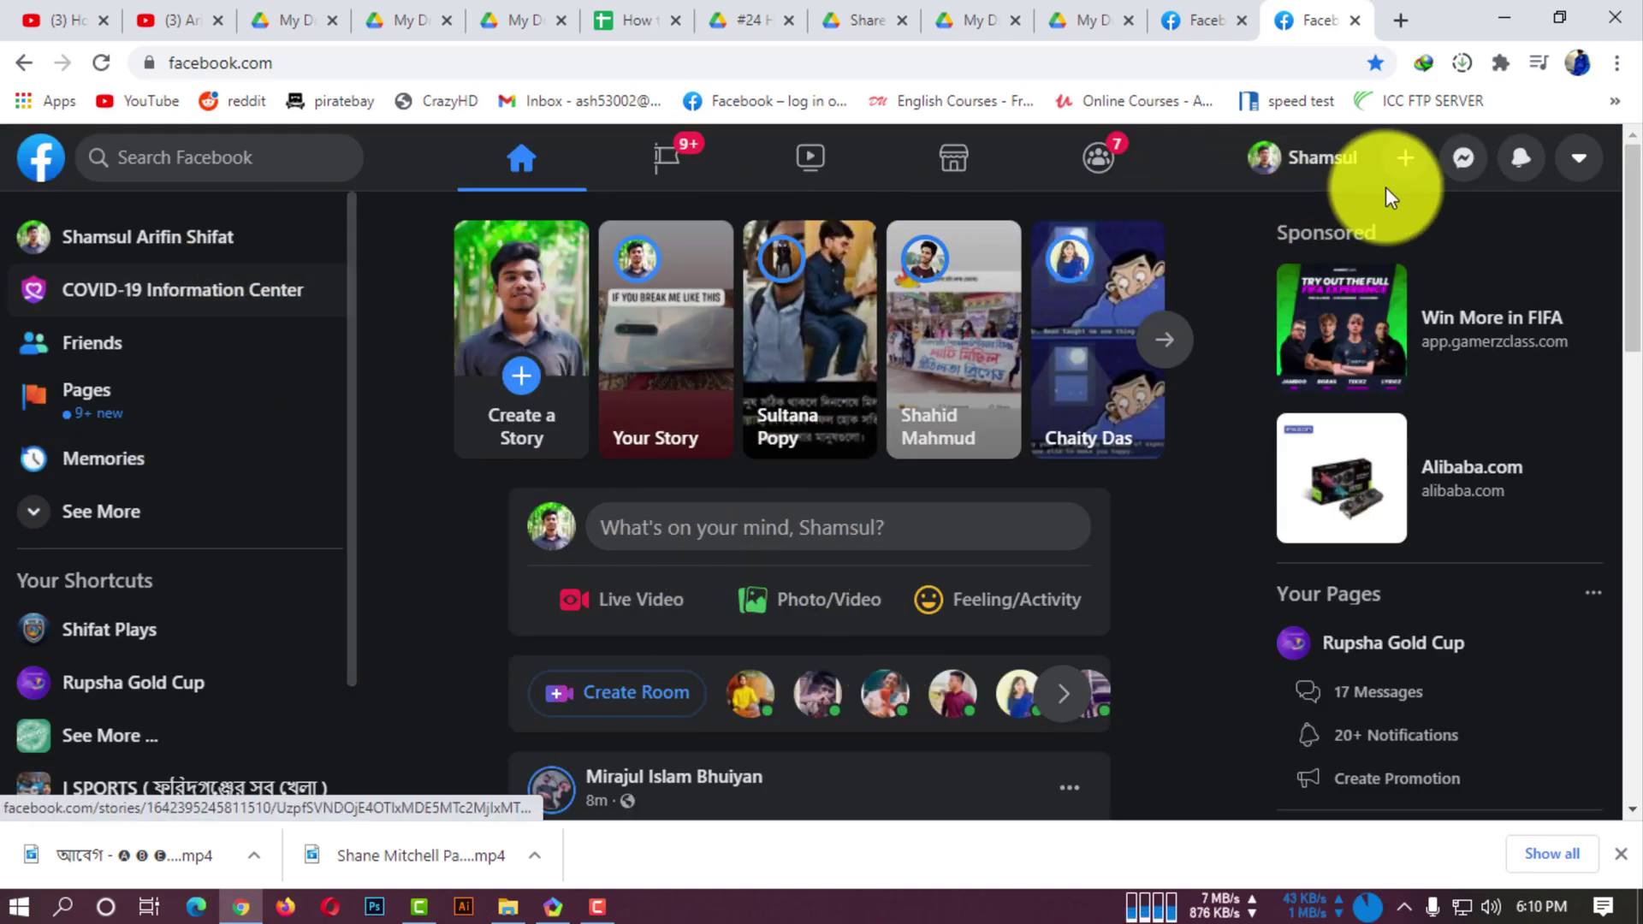
pyautogui.click(233, 251)
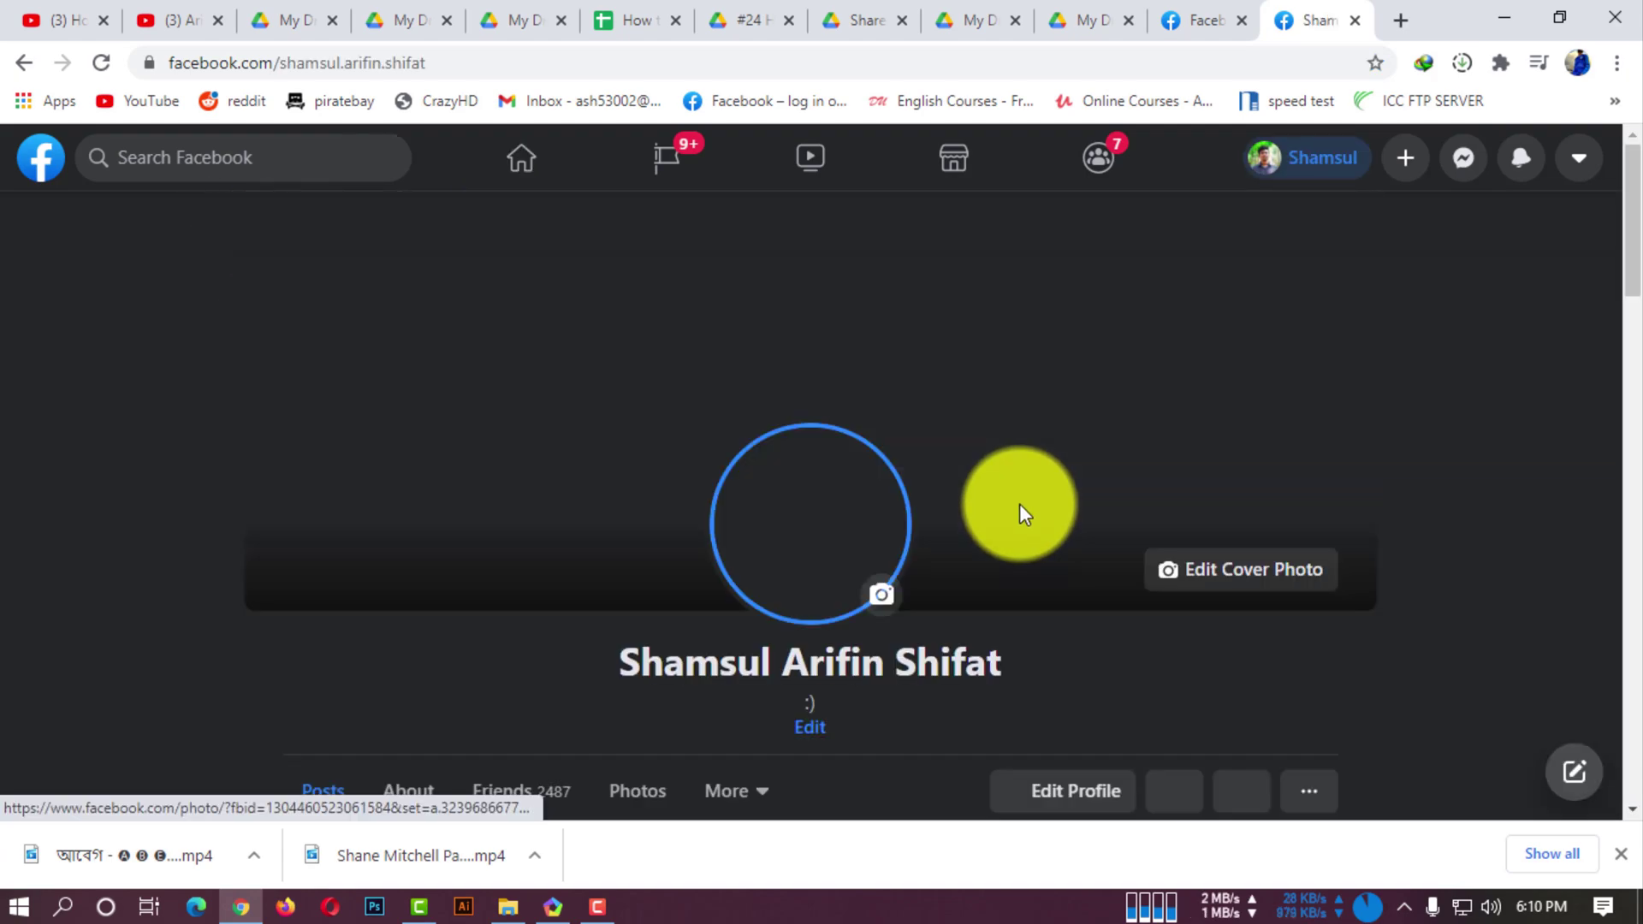
pyautogui.scroll(-3, 1019, 503)
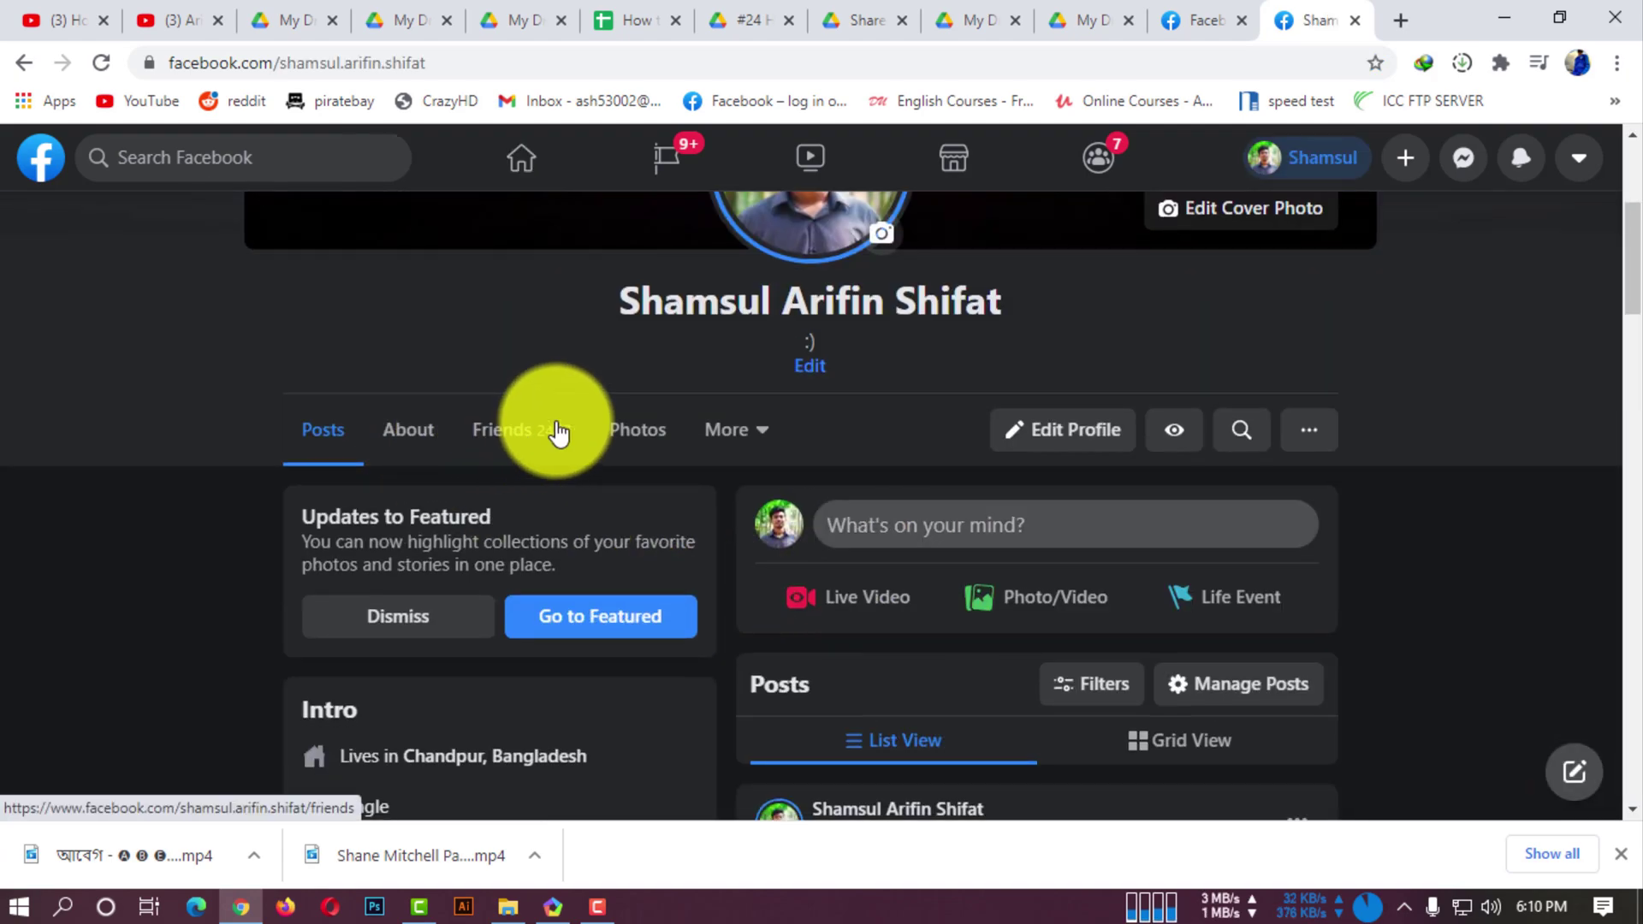
pyautogui.click(525, 432)
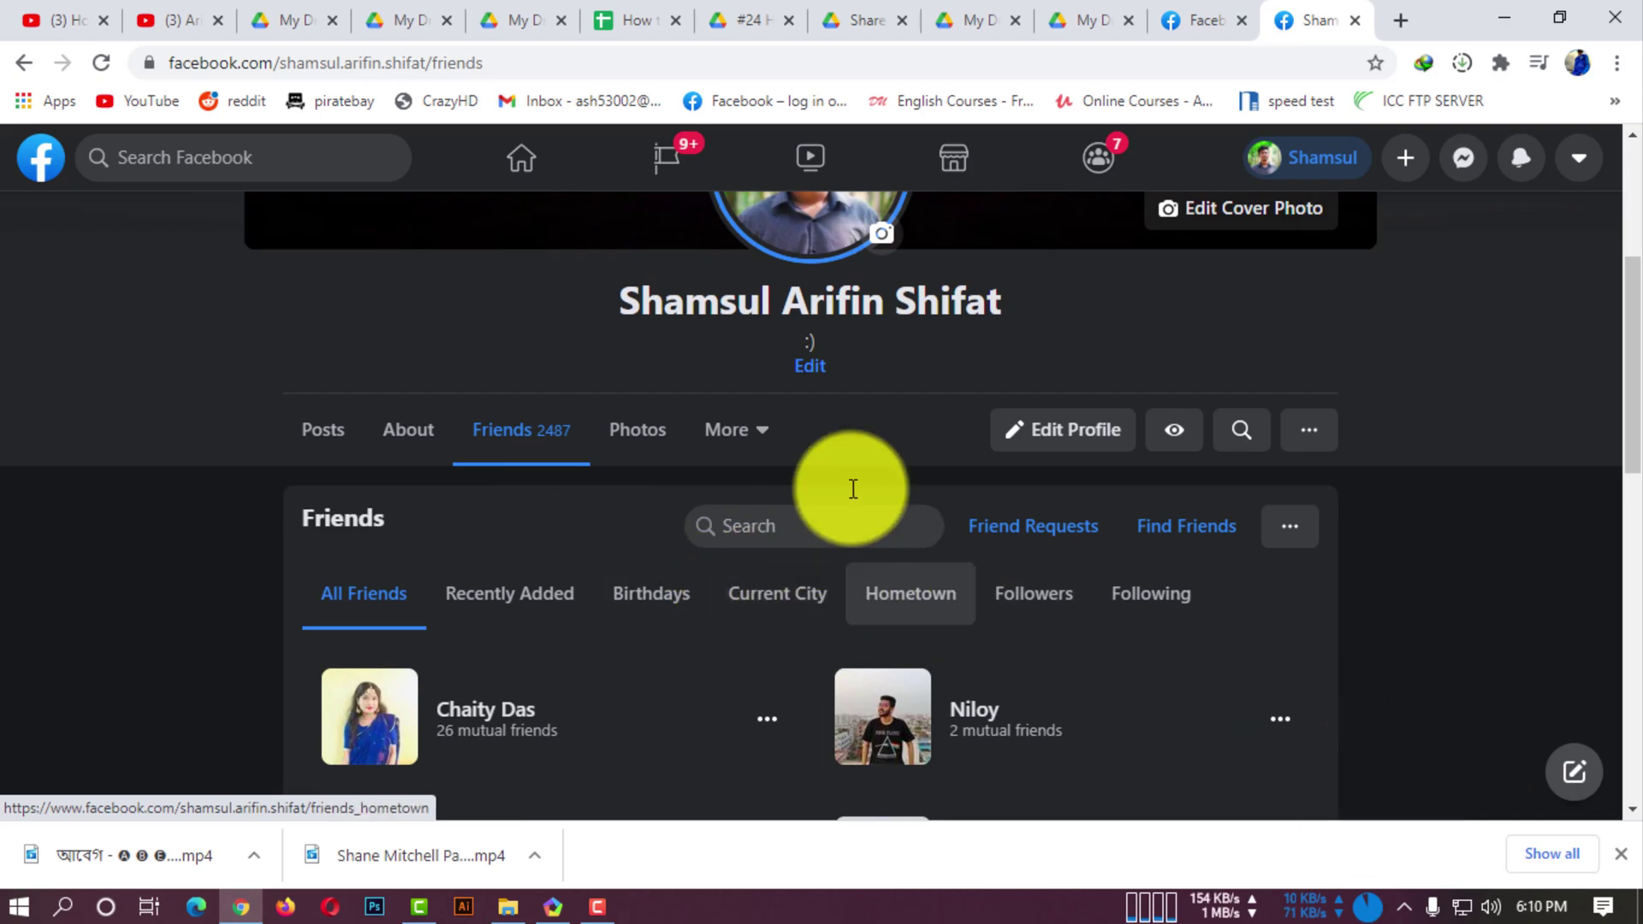
pyautogui.scroll(-3, 936, 623)
pyautogui.scroll(-3, 691, 576)
pyautogui.scroll(8, 746, 534)
pyautogui.scroll(-3, 684, 581)
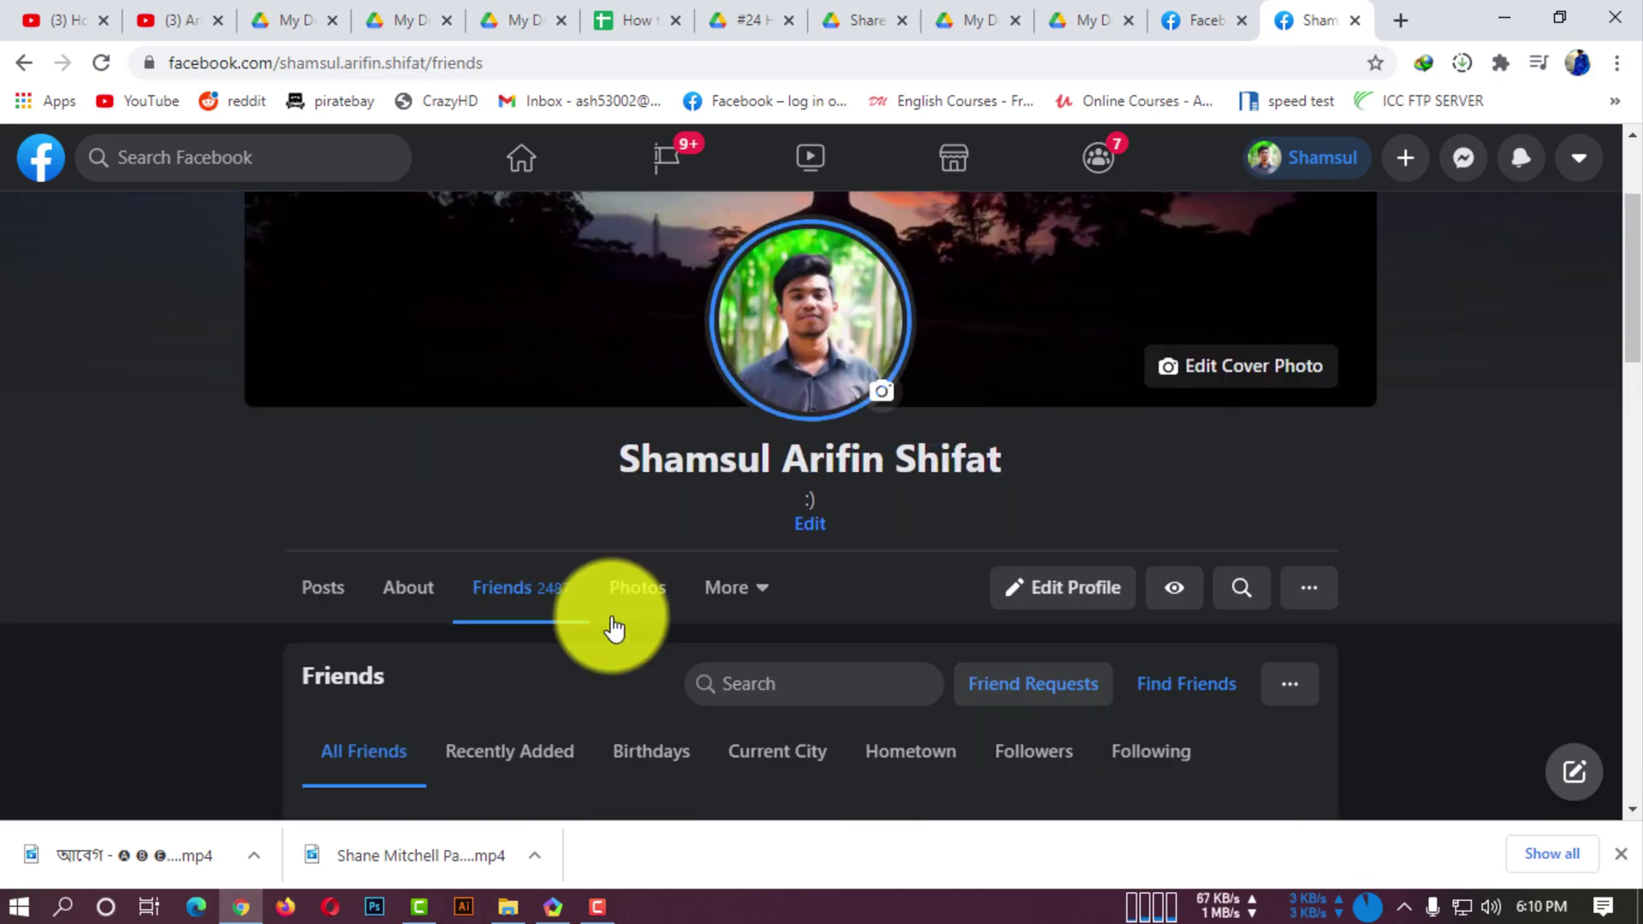
pyautogui.click(26, 62)
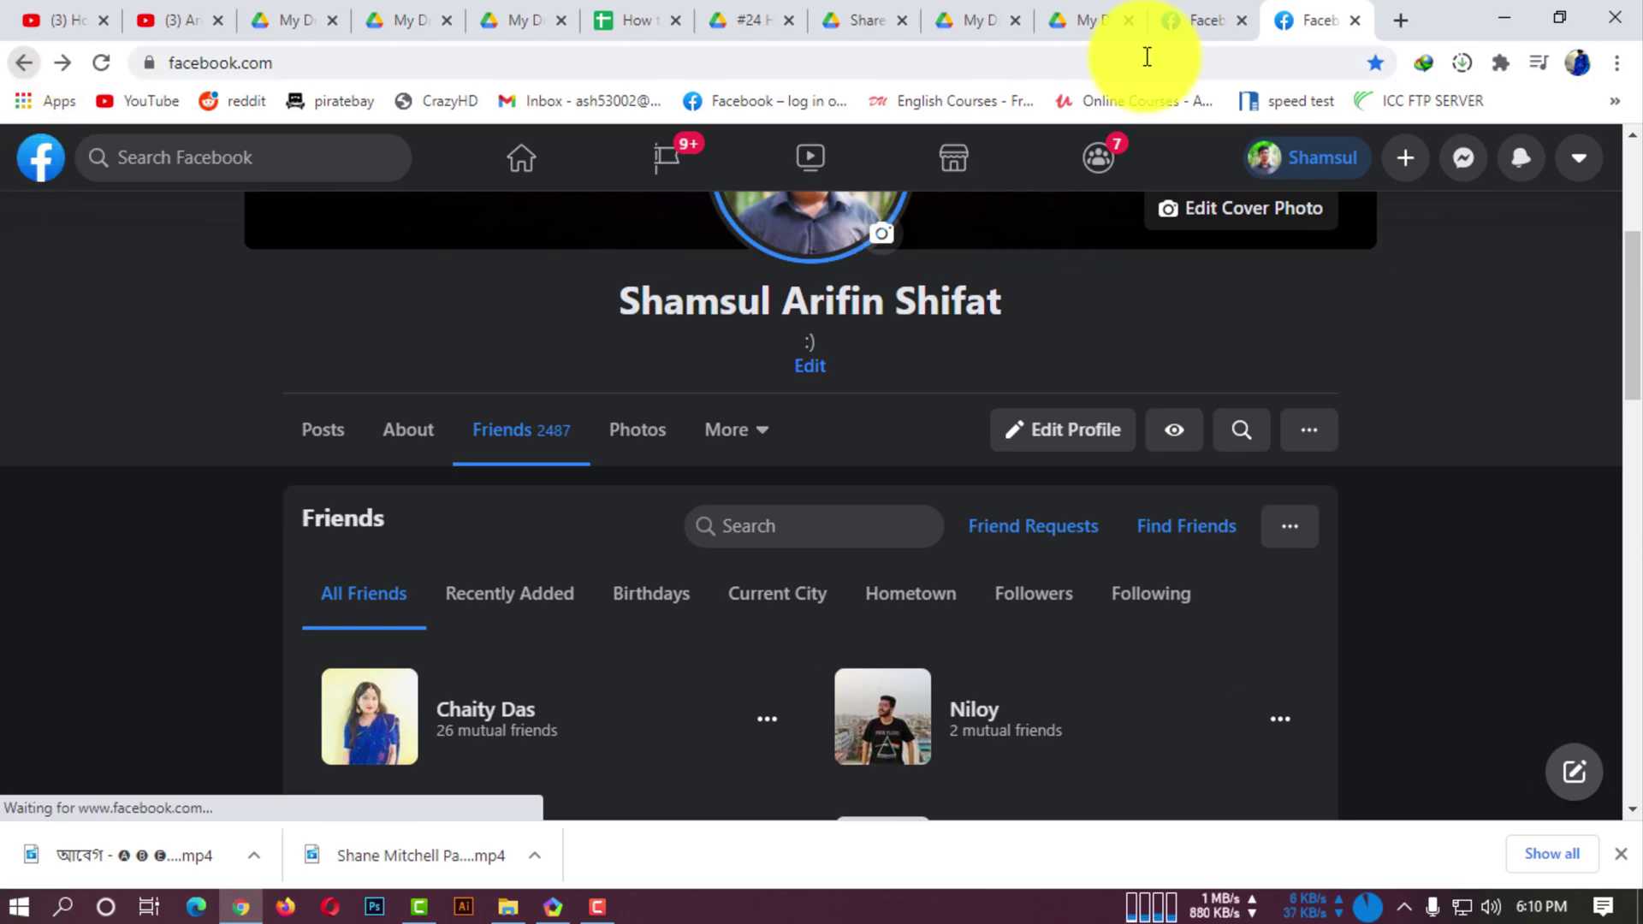
# - Open desktop Settings via the account menu's Settings & Privacy options
pyautogui.click(1583, 162)
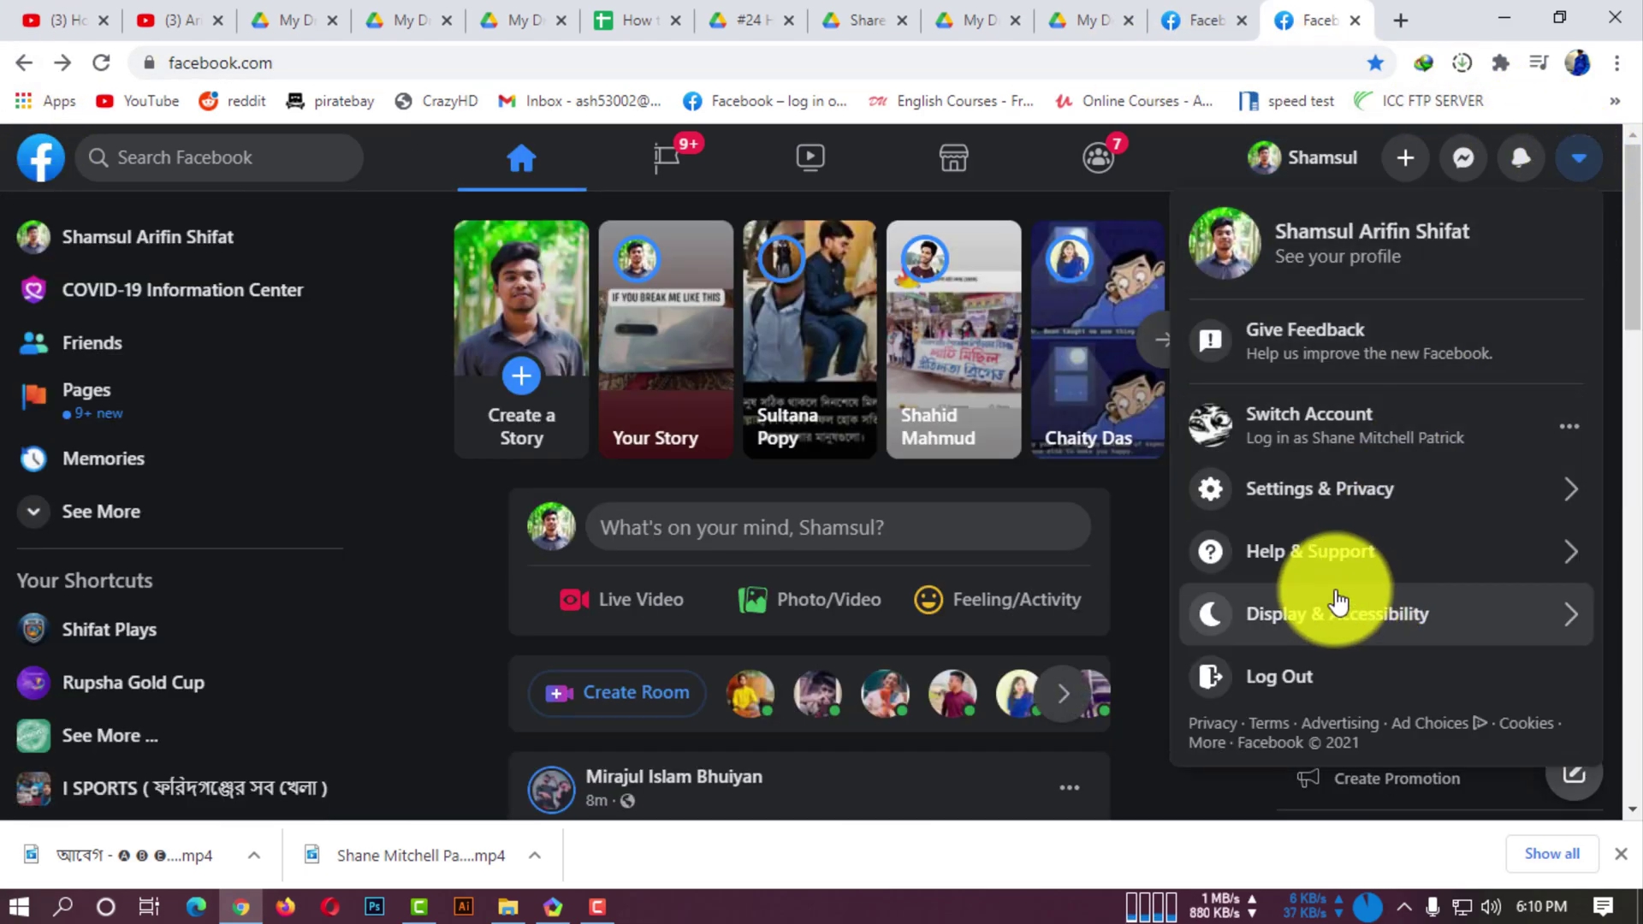
pyautogui.click(1343, 491)
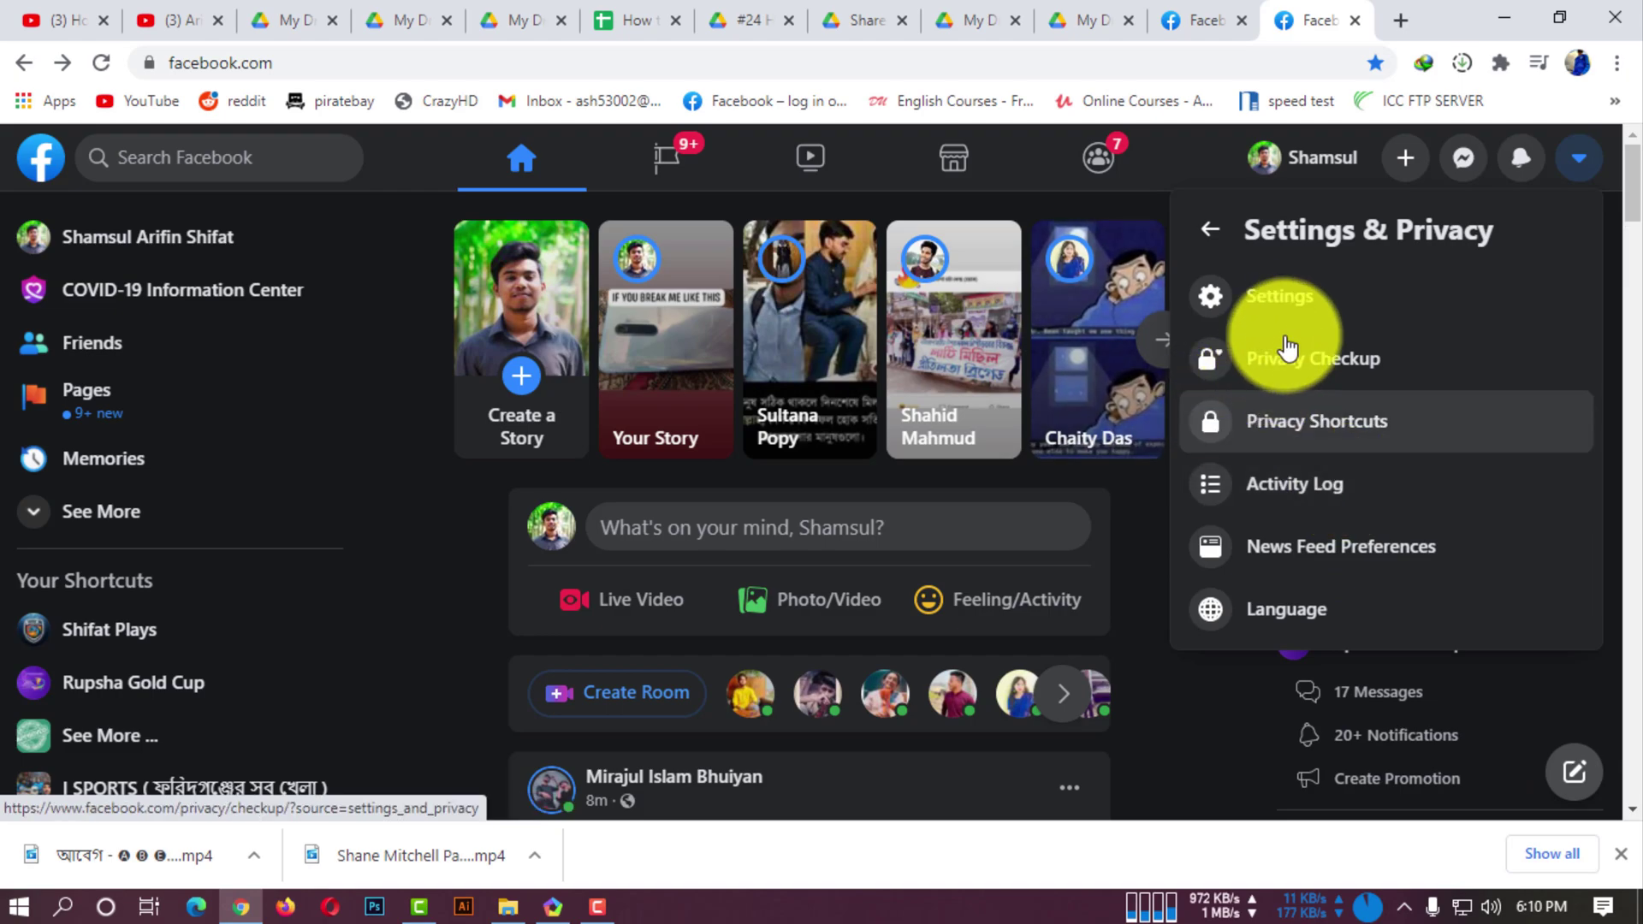
pyautogui.click(1315, 301)
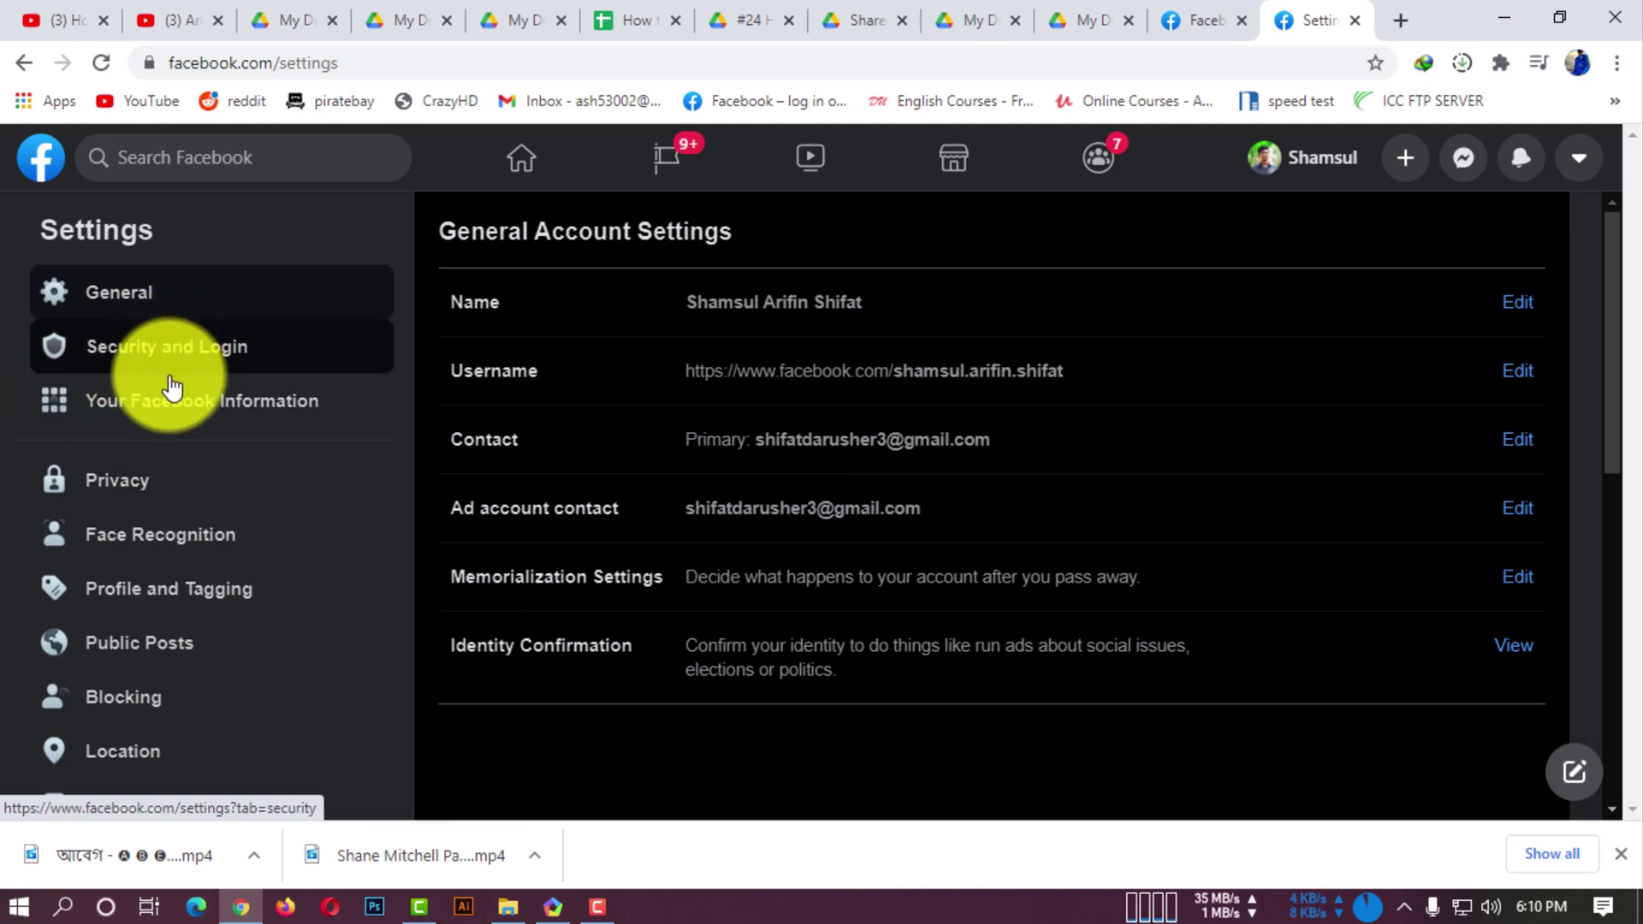
pyautogui.scroll(-1, 173, 503)
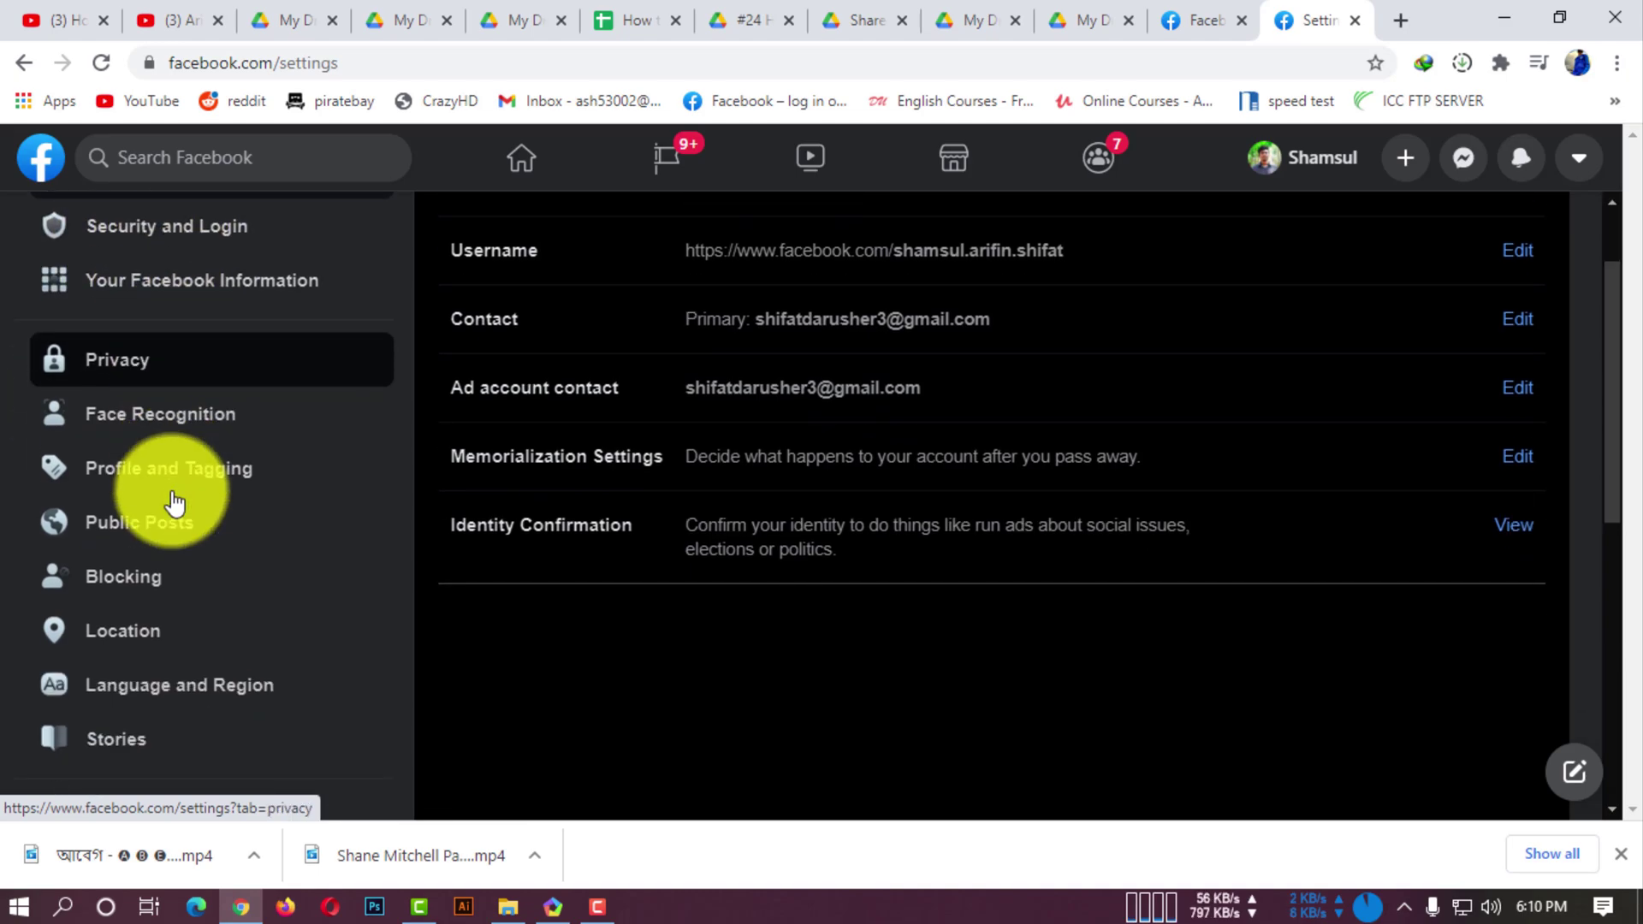
# - Open Privacy settings and locate 'Who can see your friends list?', currently Custom
pyautogui.click(192, 376)
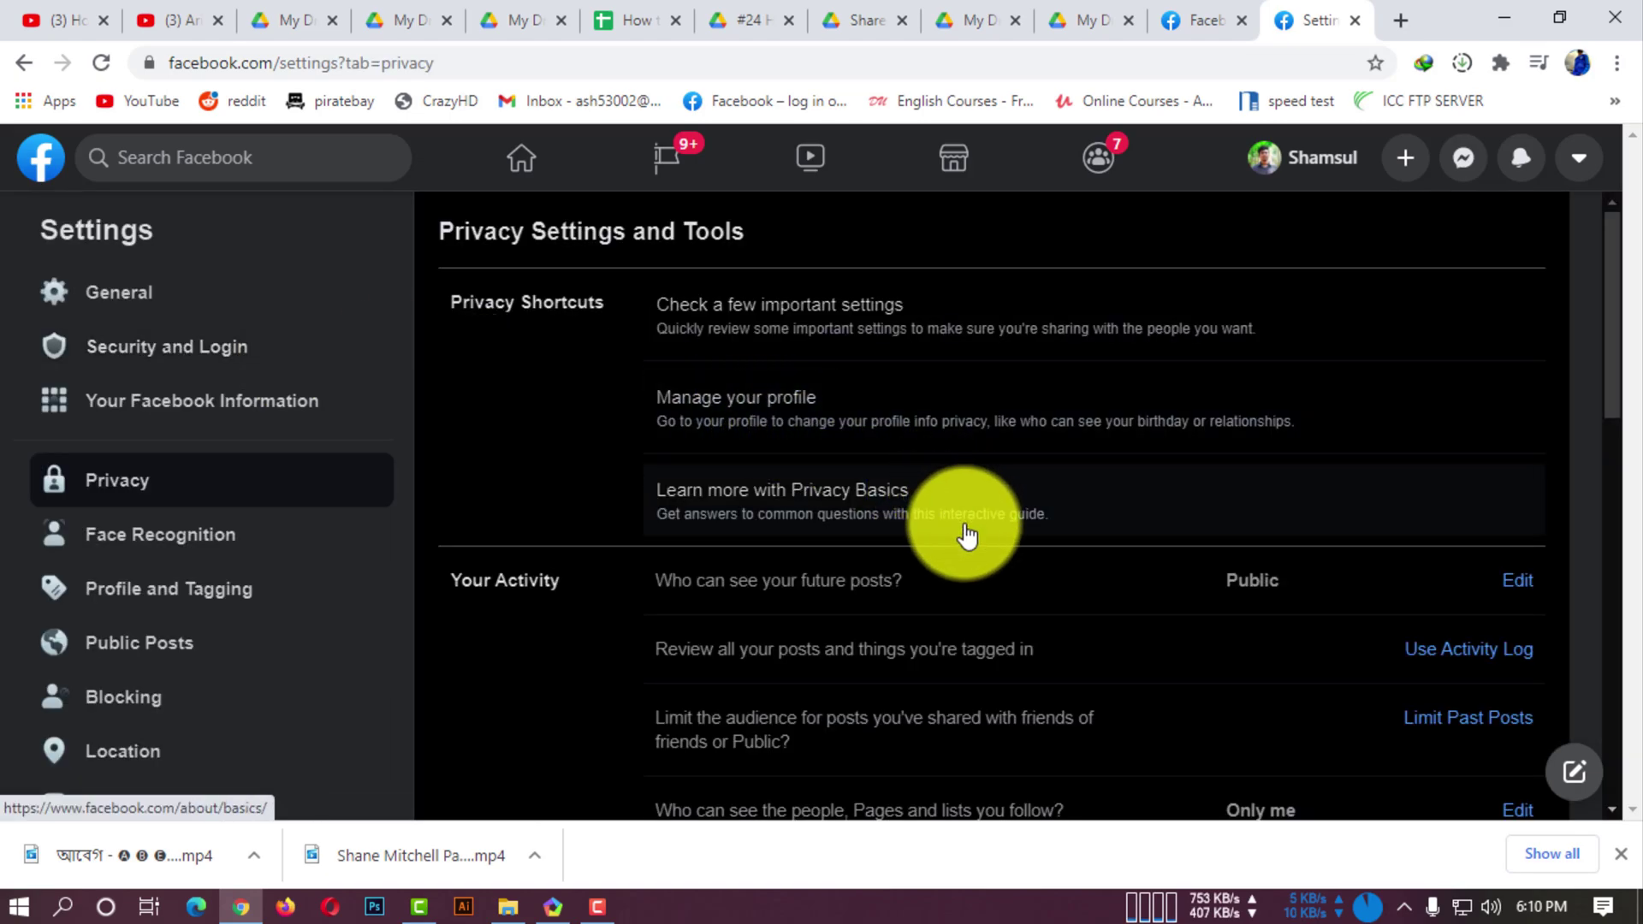
pyautogui.scroll(-2, 966, 532)
pyautogui.scroll(-1, 970, 535)
pyautogui.scroll(-3, 975, 535)
pyautogui.scroll(-2, 981, 534)
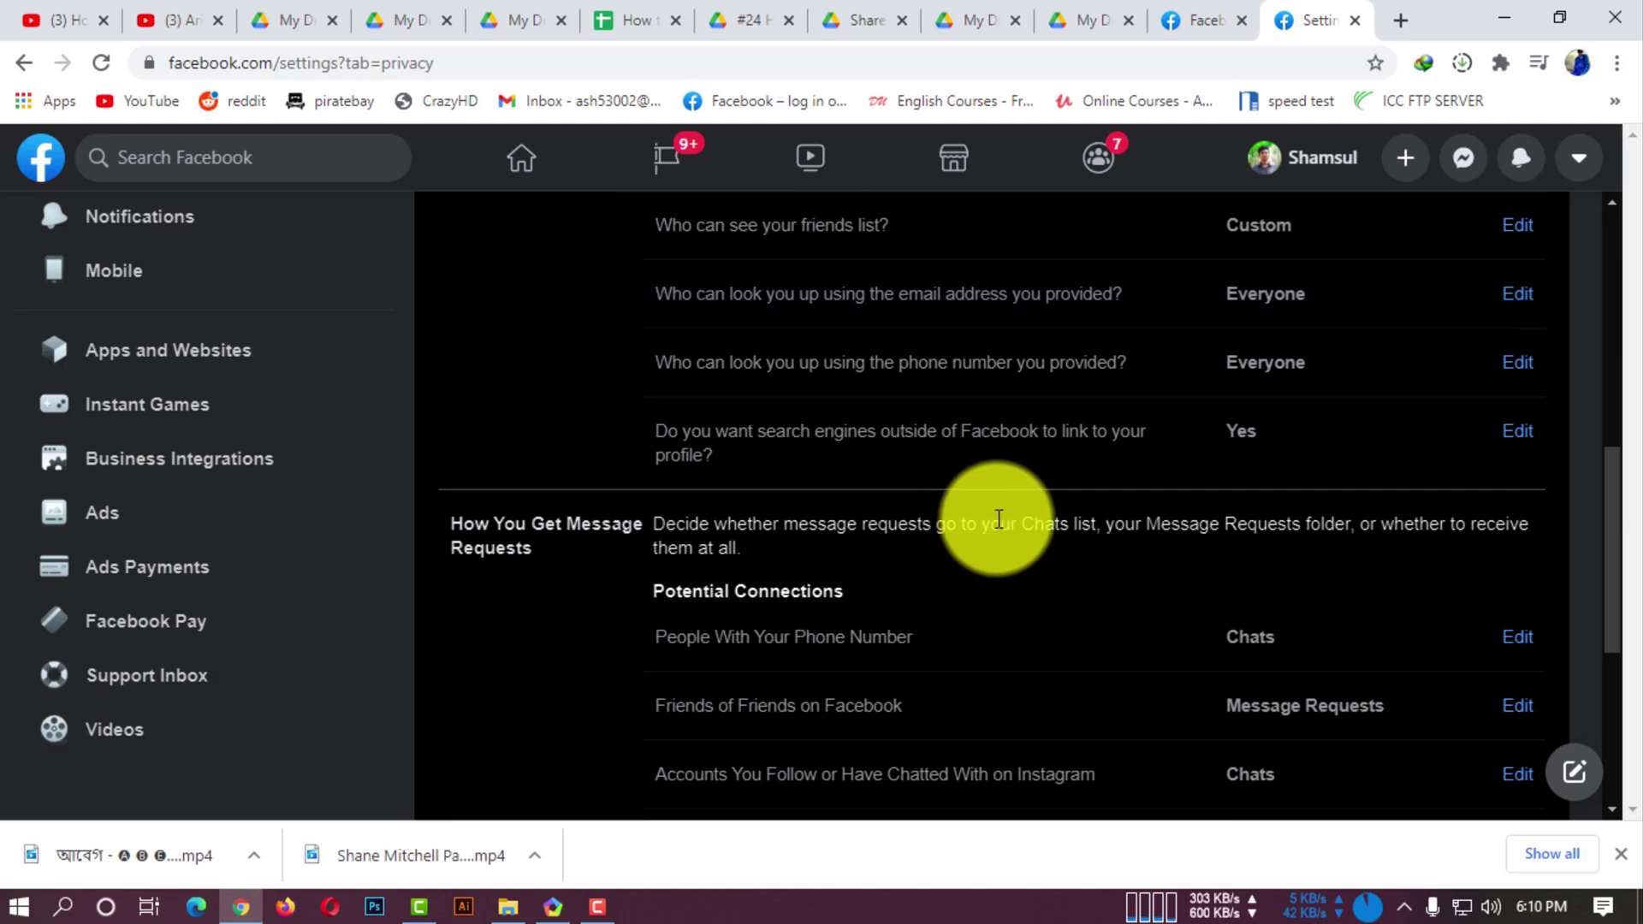
pyautogui.scroll(-4, 967, 522)
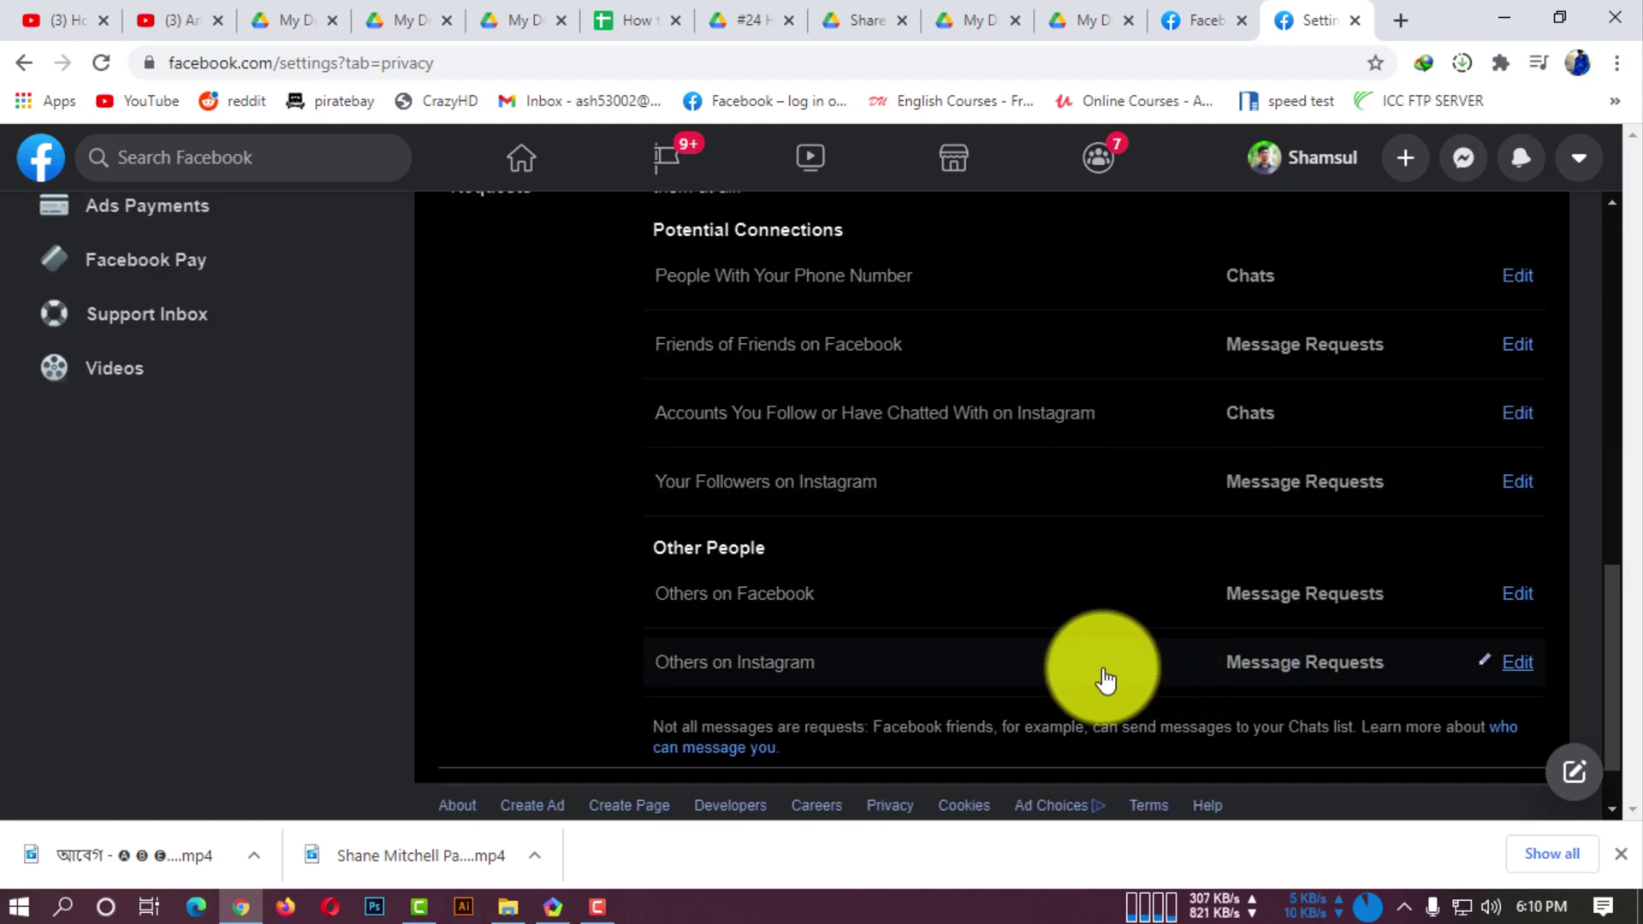
pyautogui.scroll(2, 1100, 671)
pyautogui.scroll(2, 1092, 682)
pyautogui.scroll(4, 1087, 670)
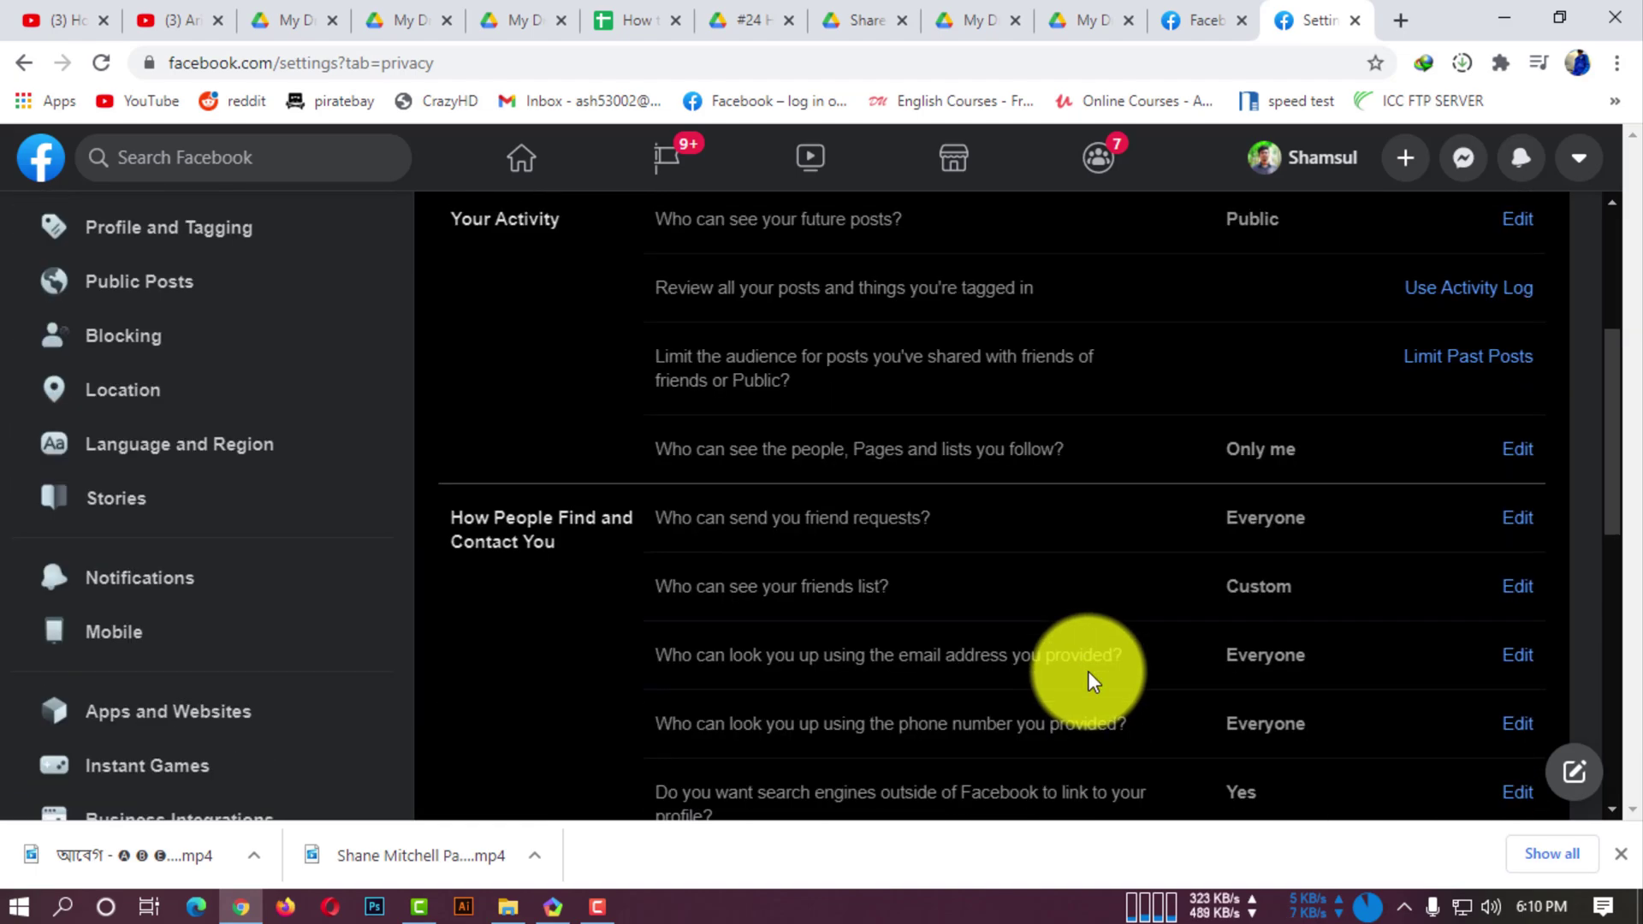
pyautogui.scroll(1, 967, 661)
pyautogui.scroll(4, 950, 649)
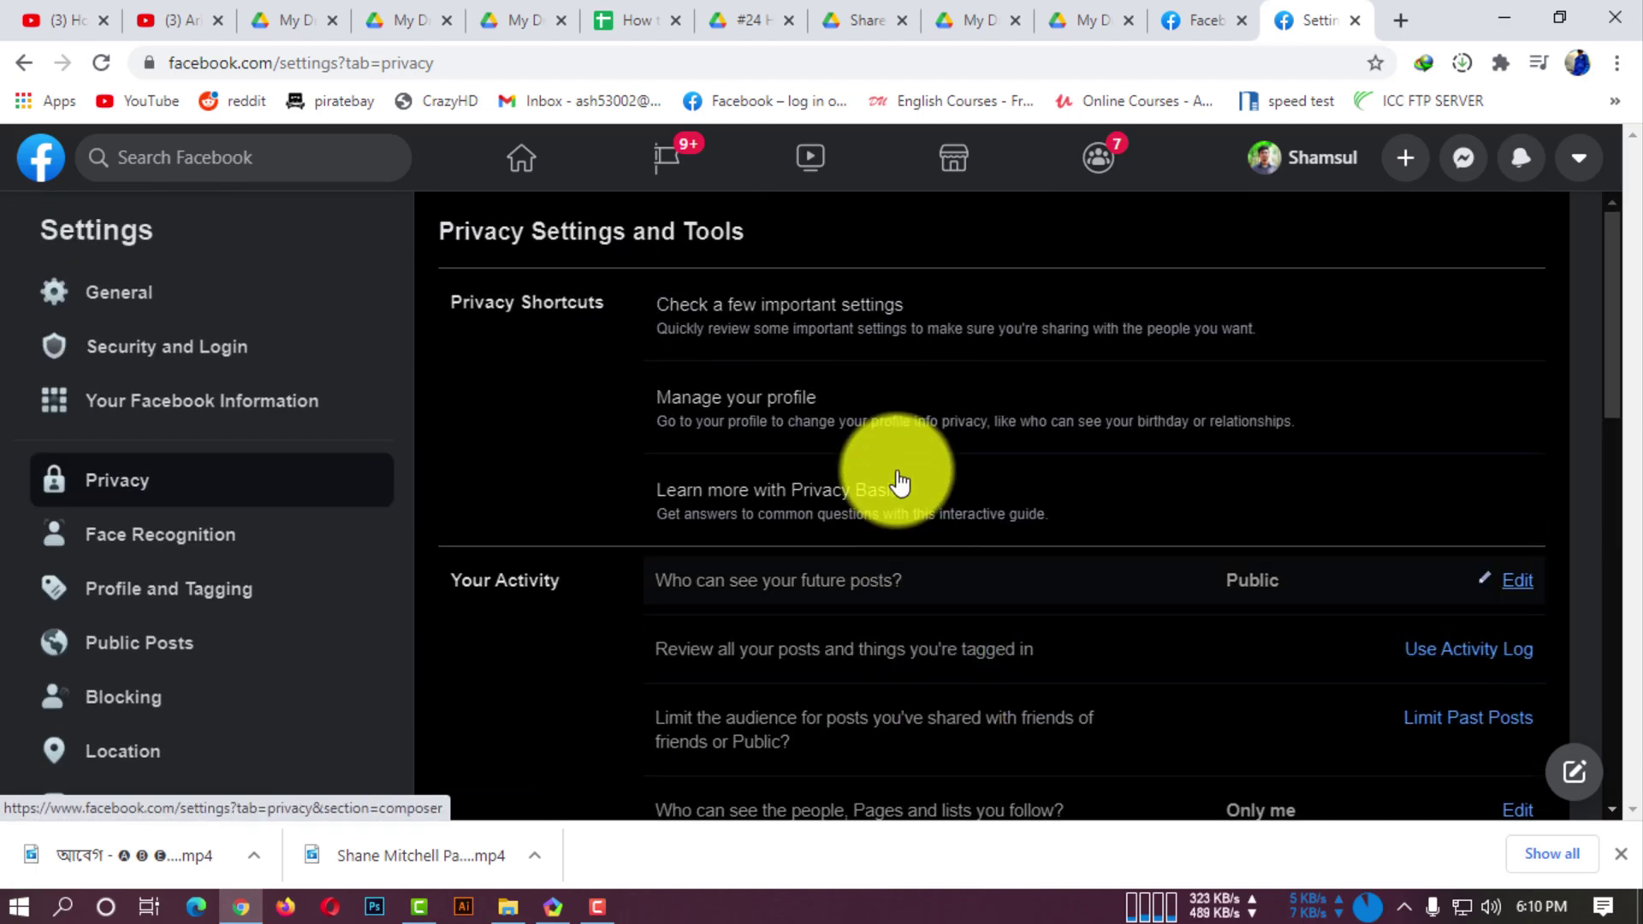
pyautogui.scroll(-1, 171, 460)
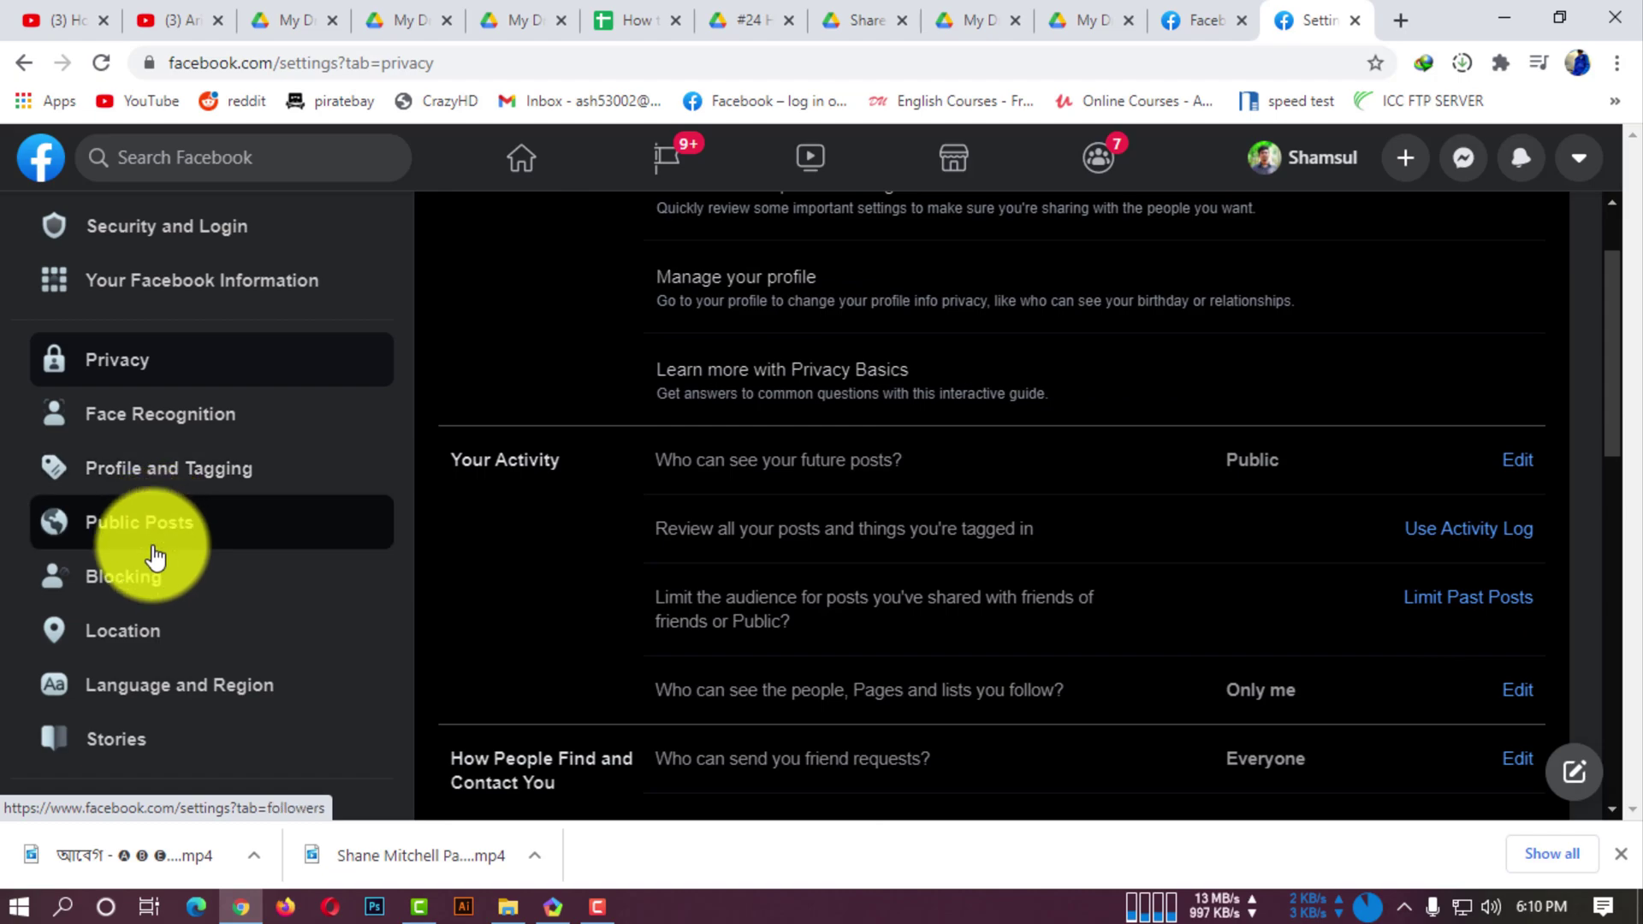
pyautogui.scroll(-1, 157, 539)
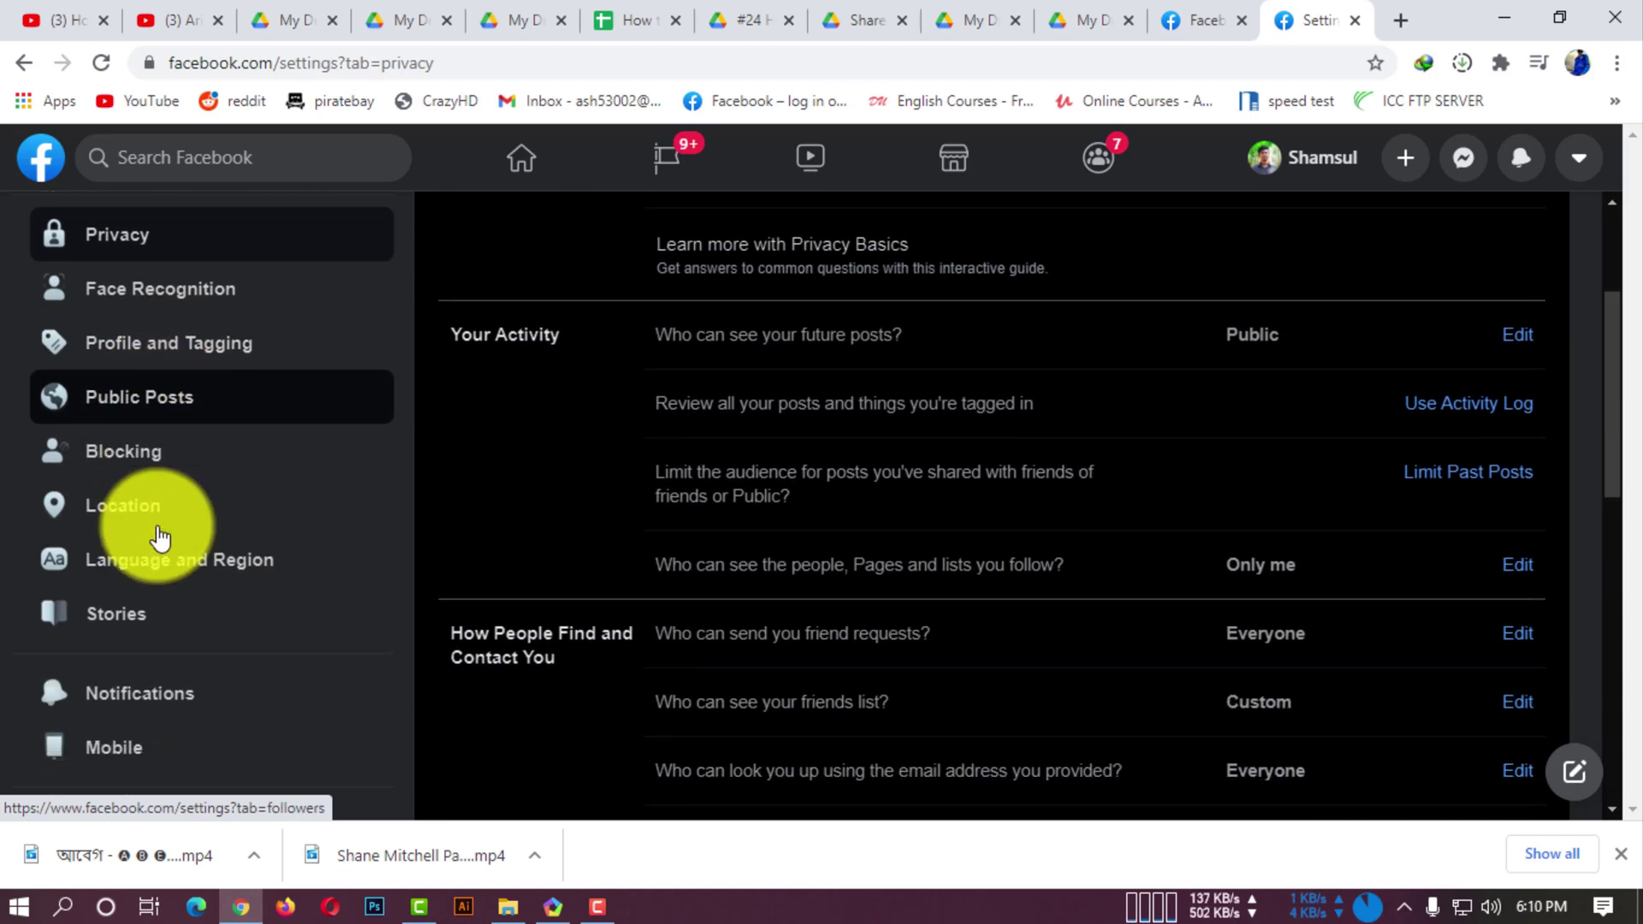
pyautogui.scroll(-1, 1277, 533)
pyautogui.scroll(-3, 1224, 565)
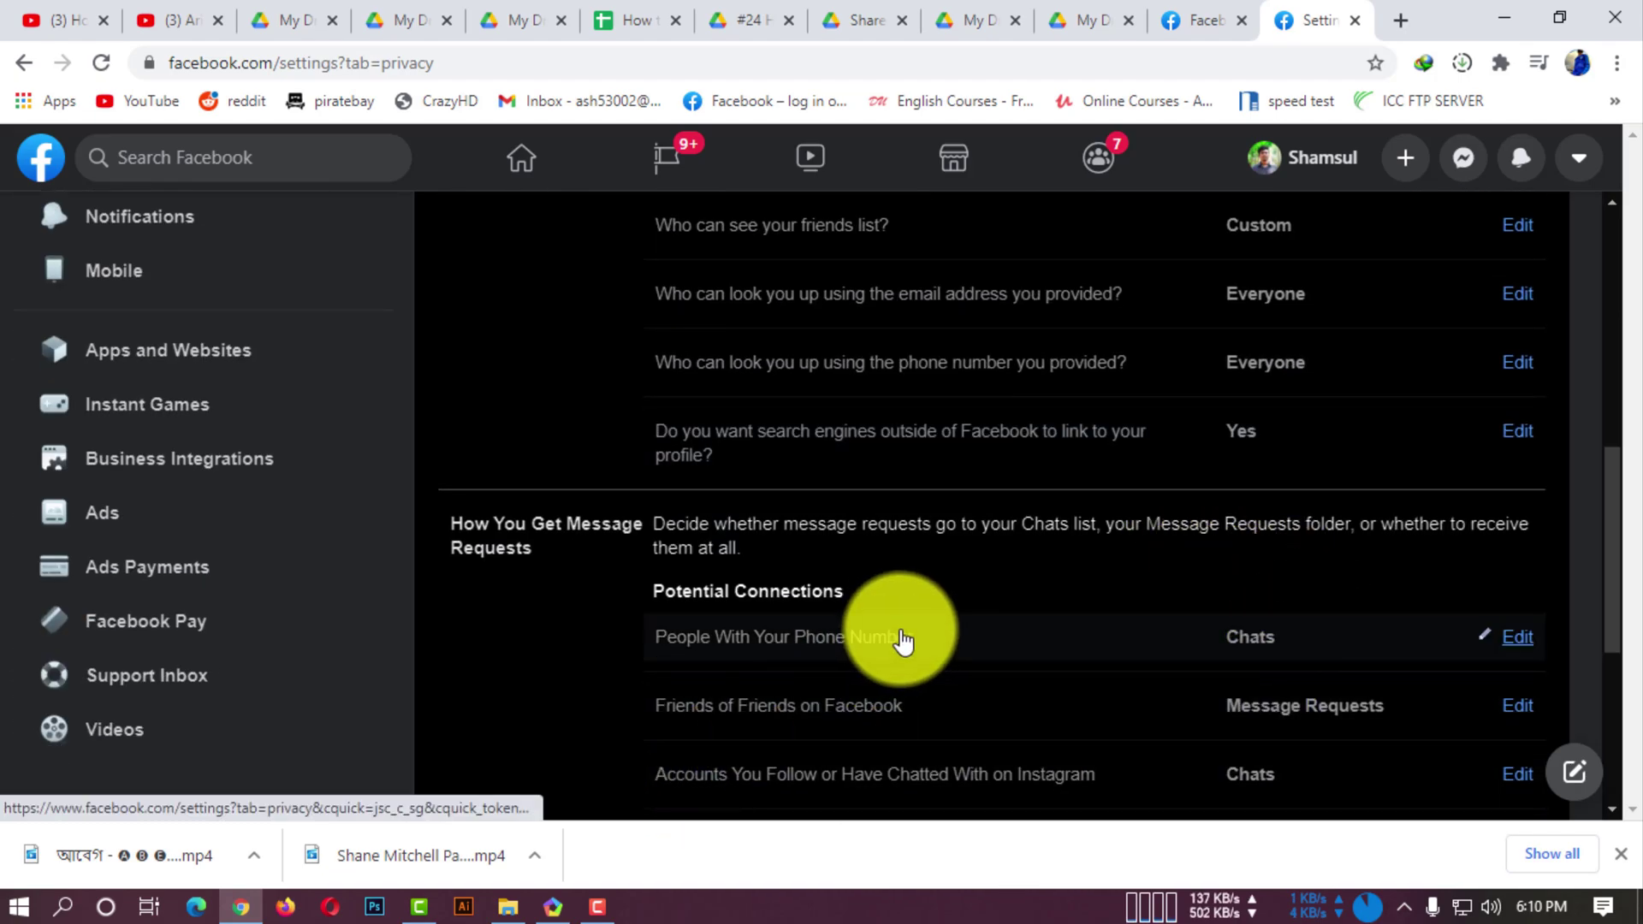
pyautogui.scroll(1, 894, 640)
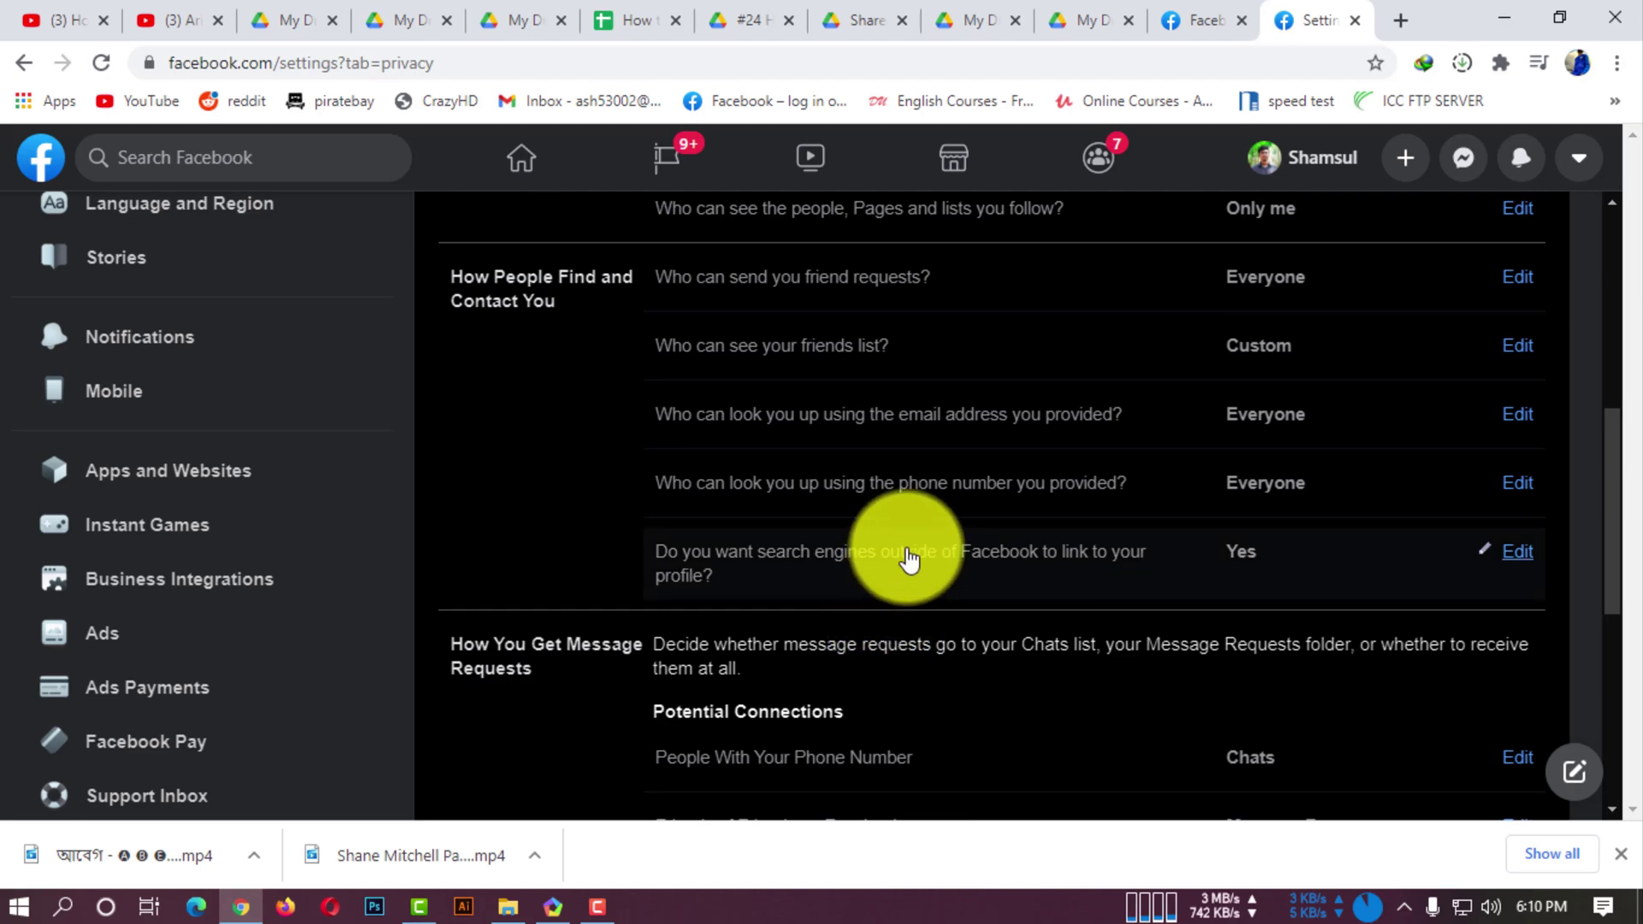
pyautogui.scroll(1, 1215, 484)
pyautogui.scroll(1, 1229, 696)
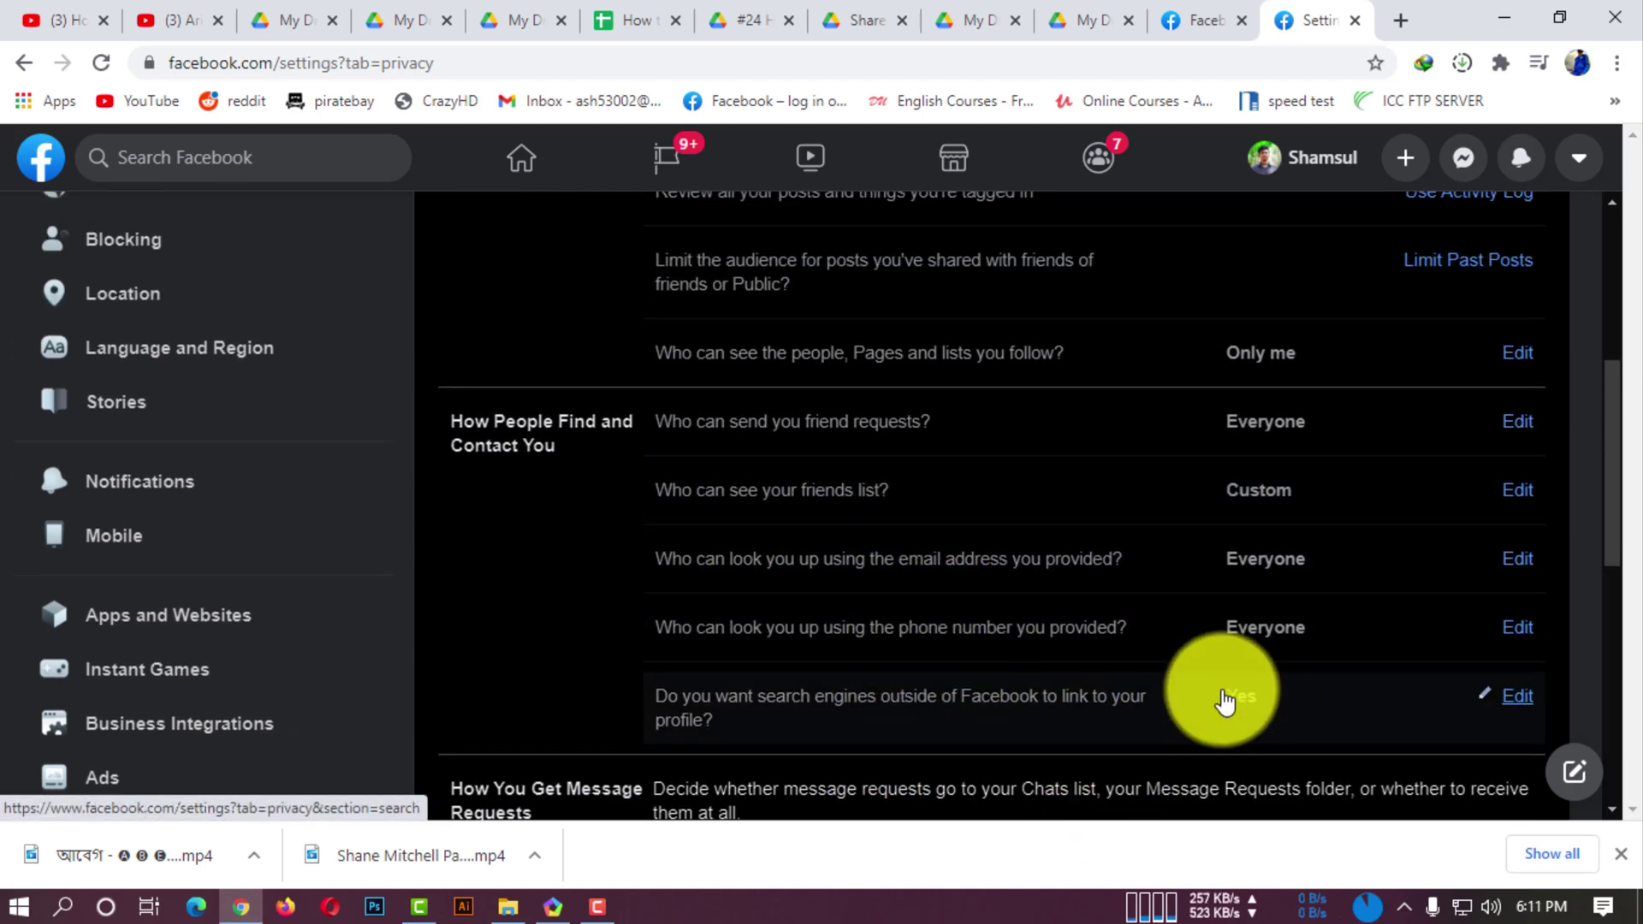
pyautogui.scroll(1, 1300, 654)
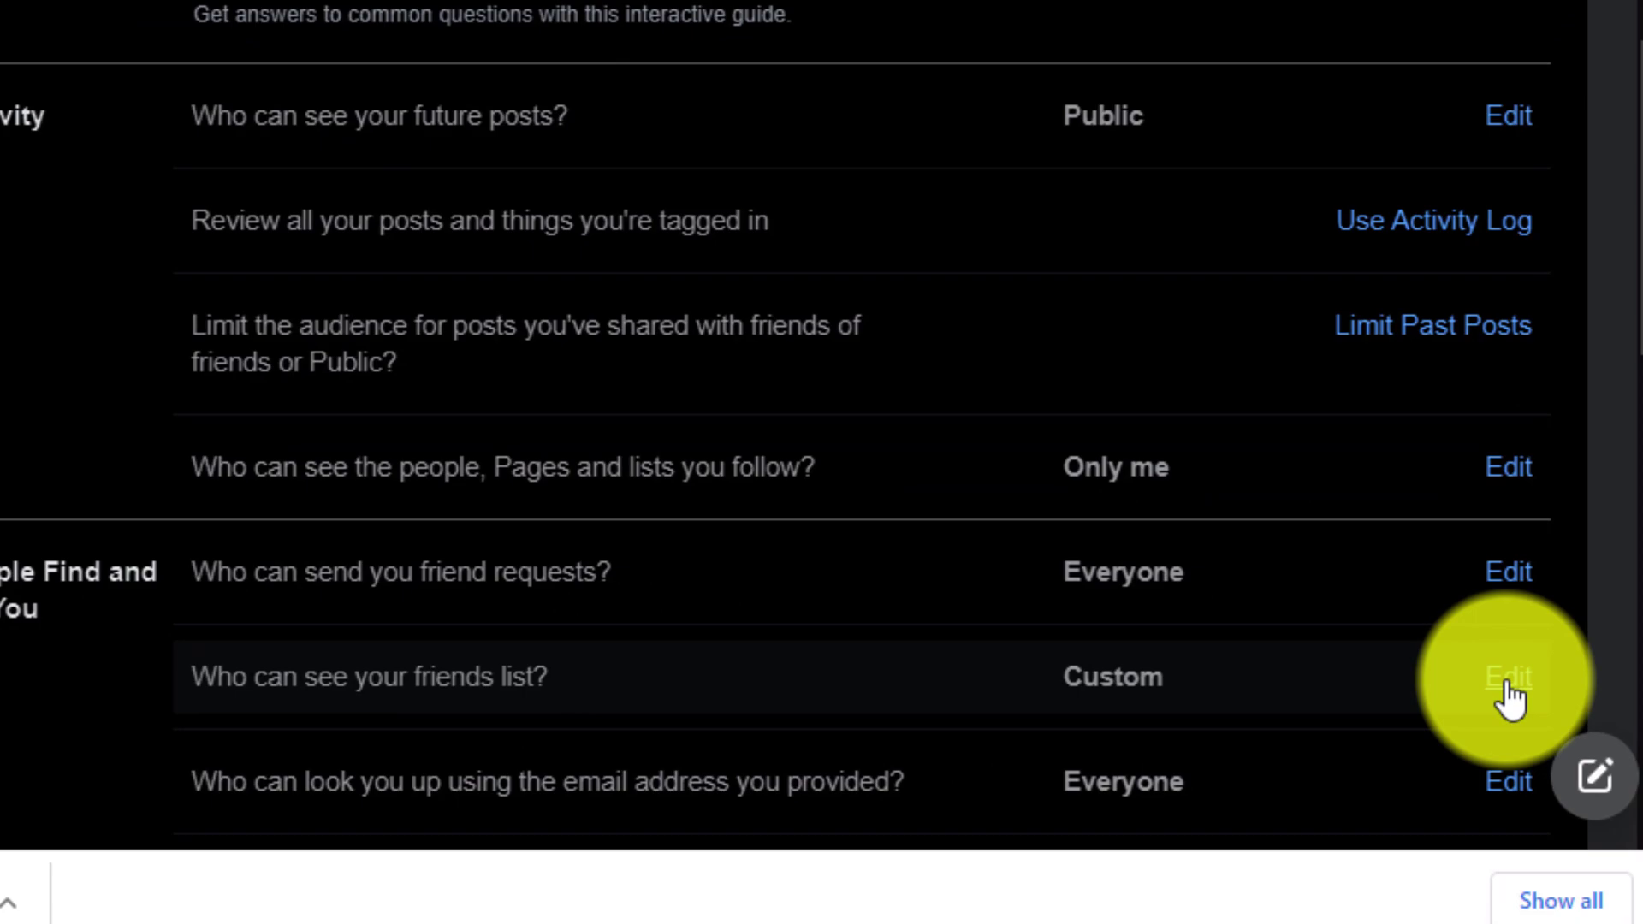
# - Edit the friends-list audience dropdown from Custom to Only me
pyautogui.click(1509, 700)
pyautogui.scroll(-3, 770, 531)
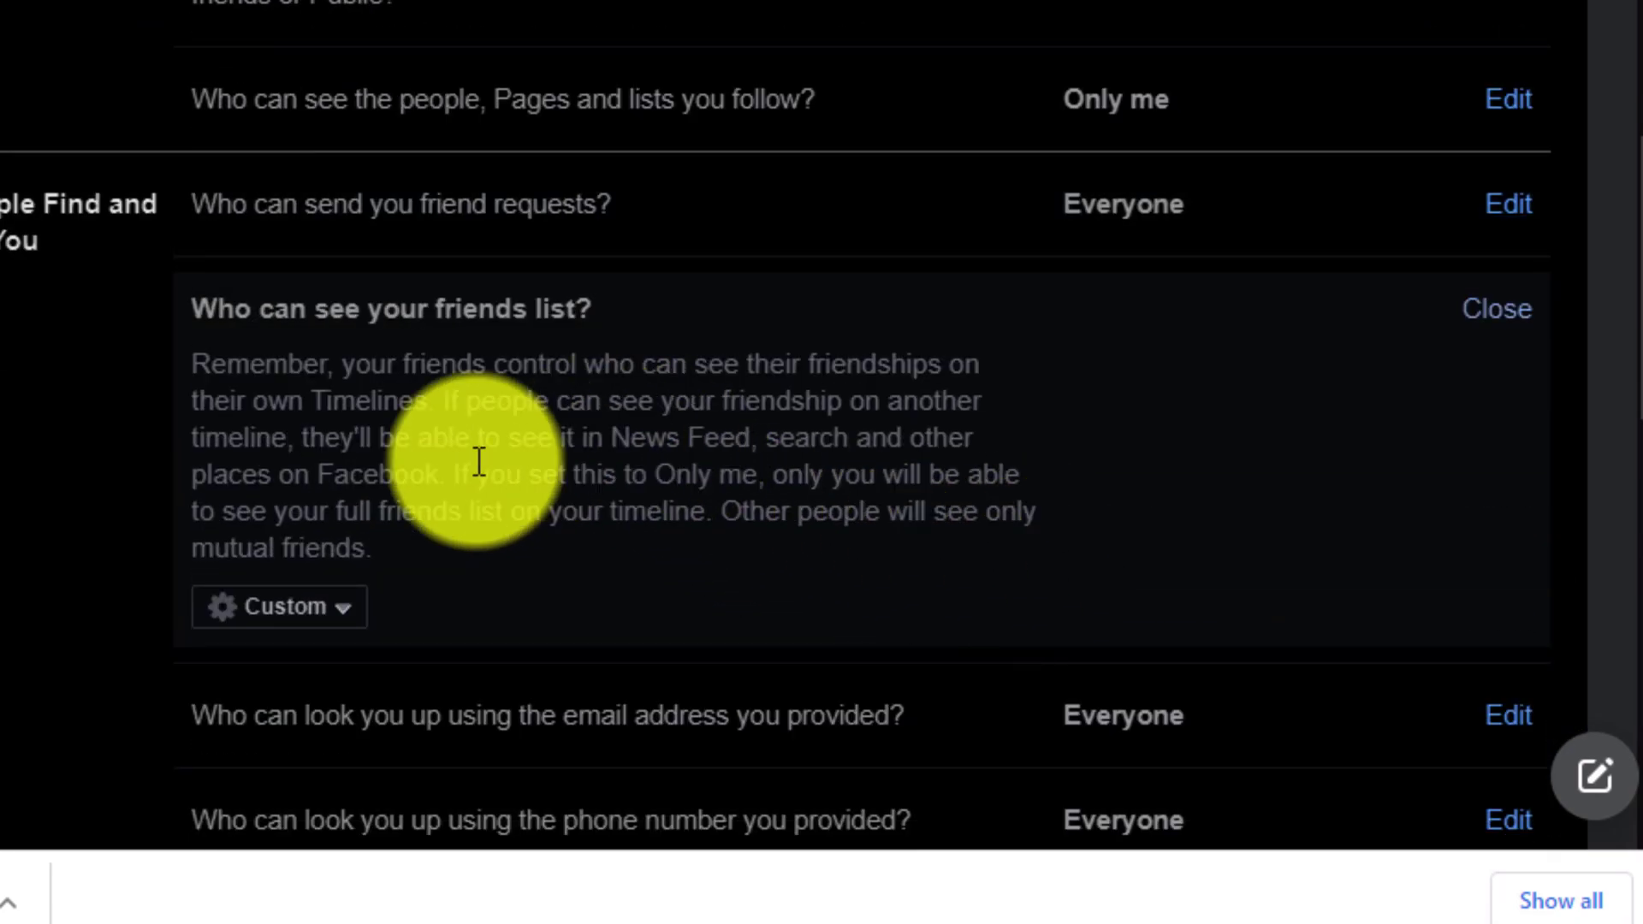
pyautogui.click(318, 615)
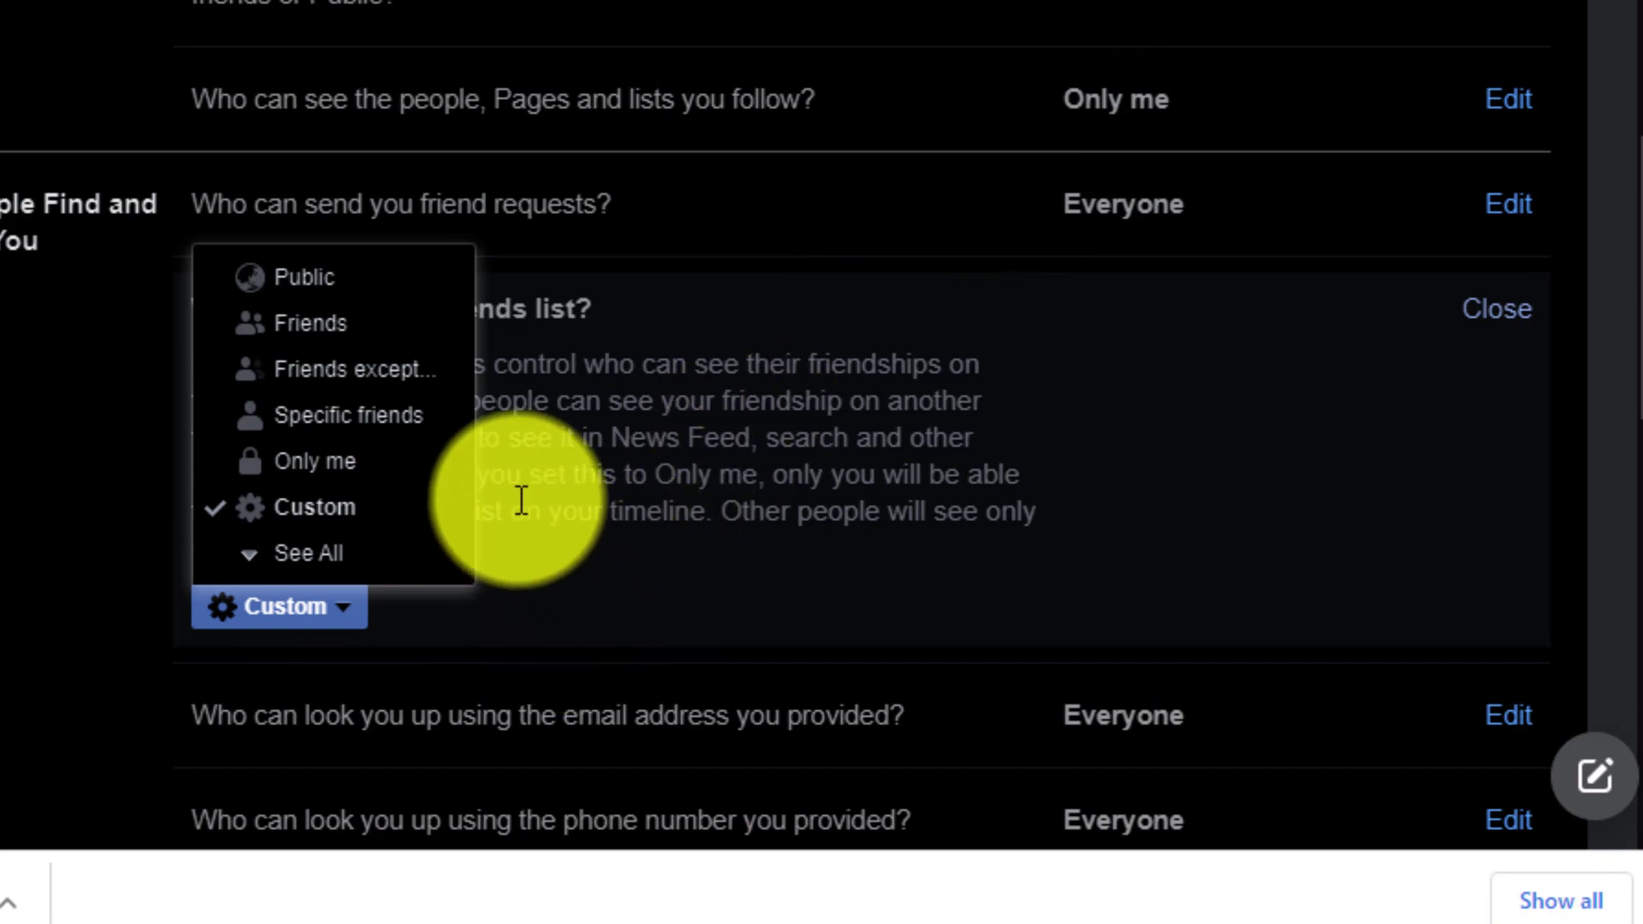
pyautogui.click(351, 470)
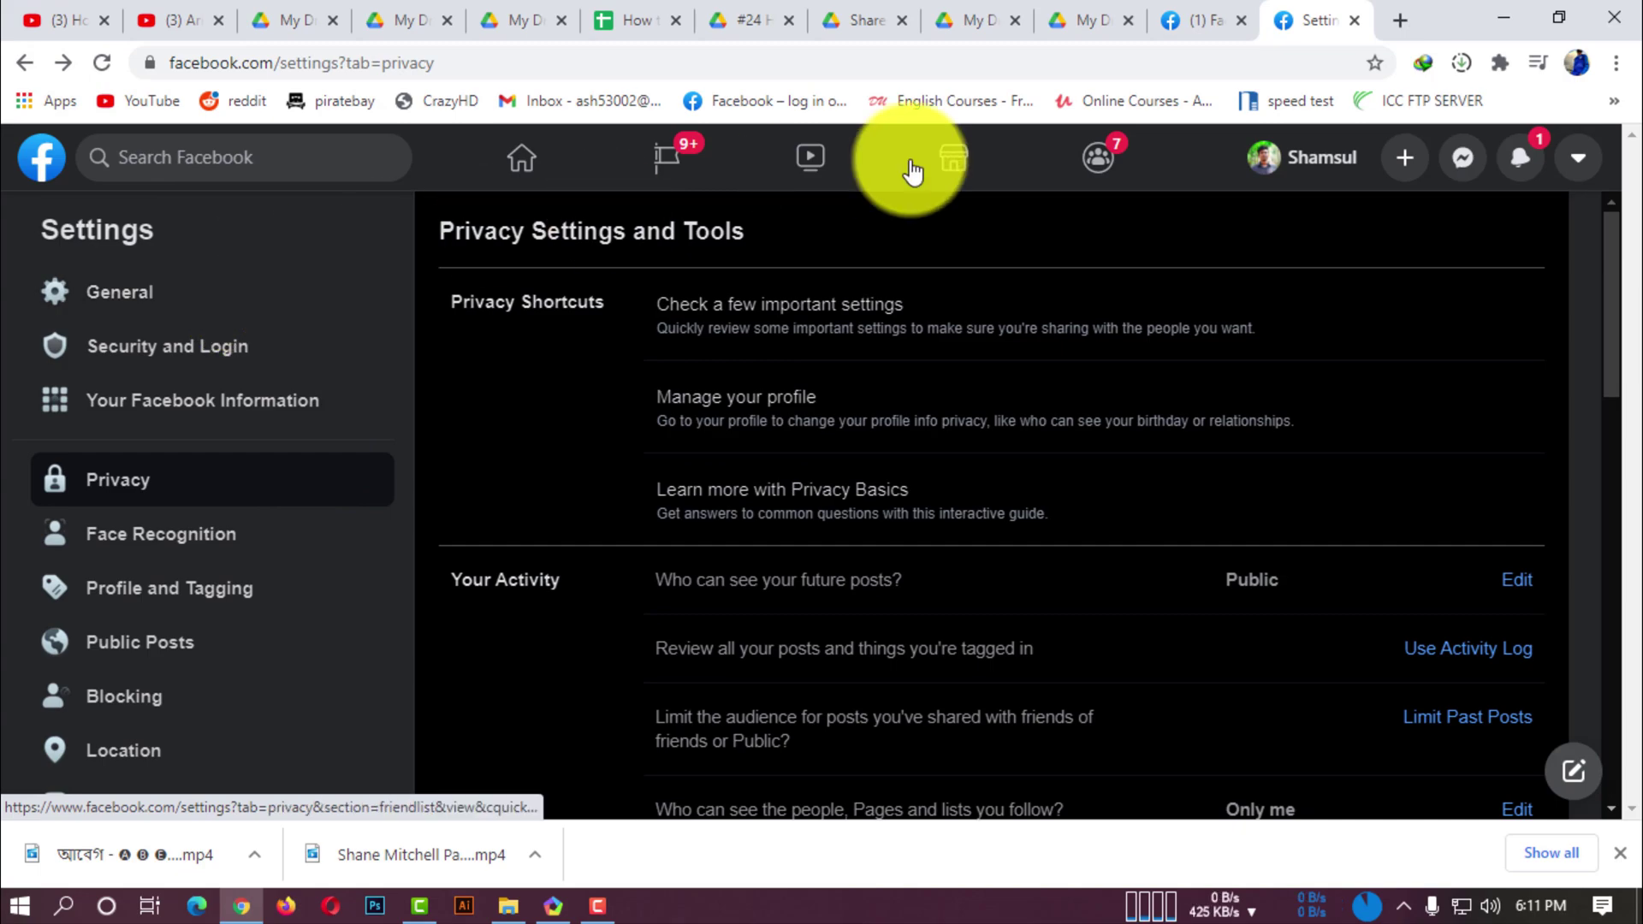
# - Glance at notifications, then return home through the Facebook logo
pyautogui.click(1541, 154)
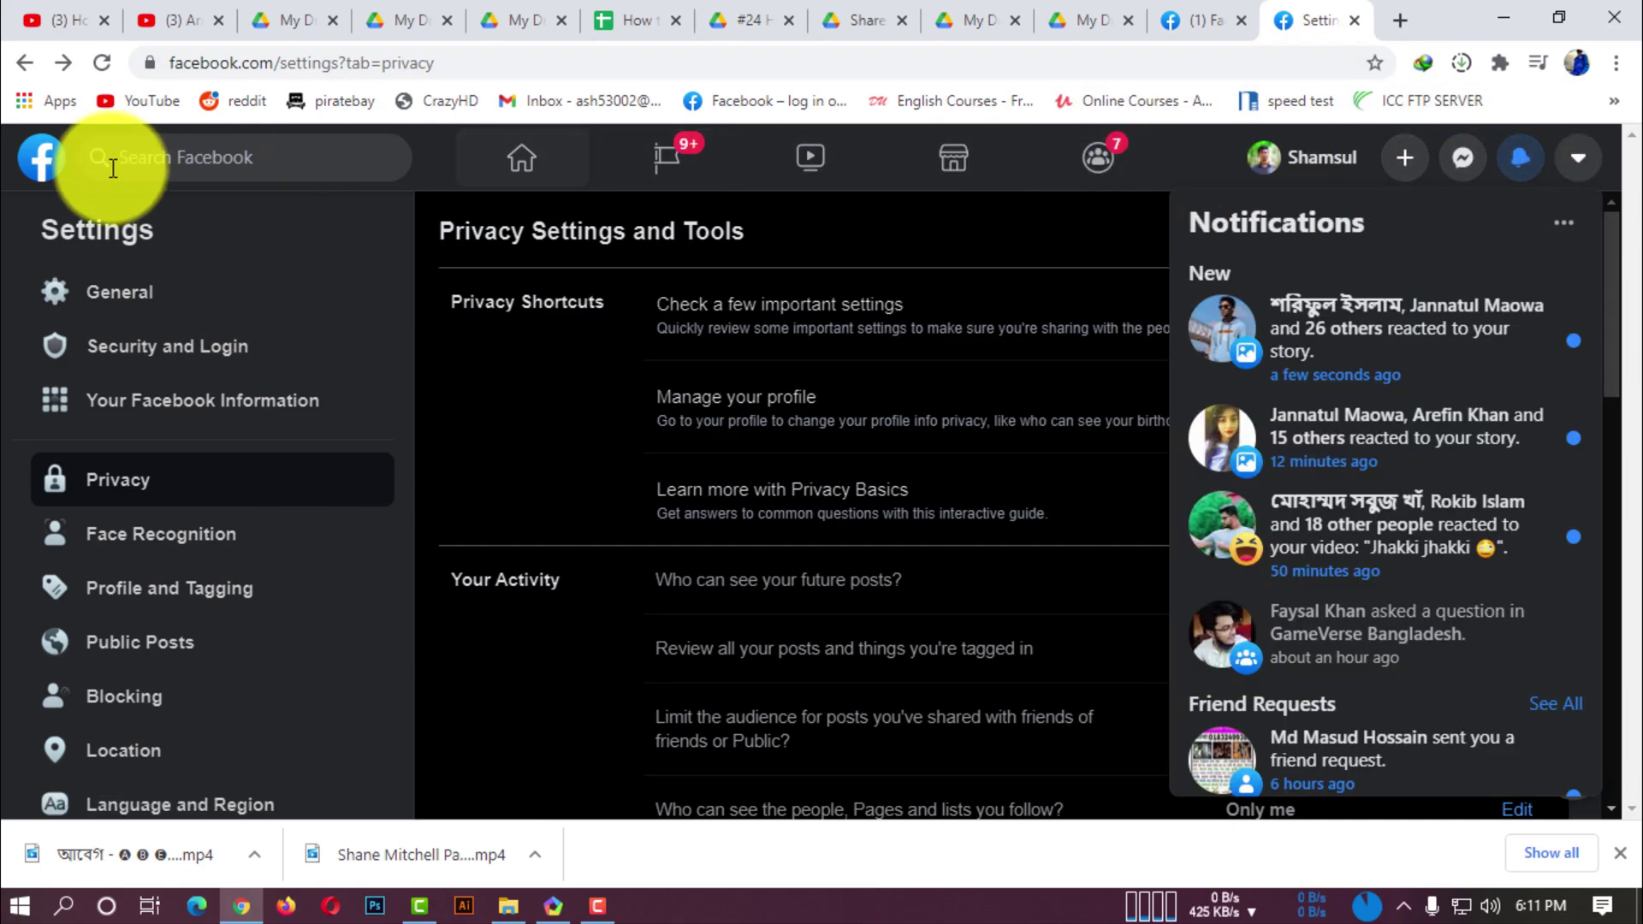
pyautogui.click(28, 162)
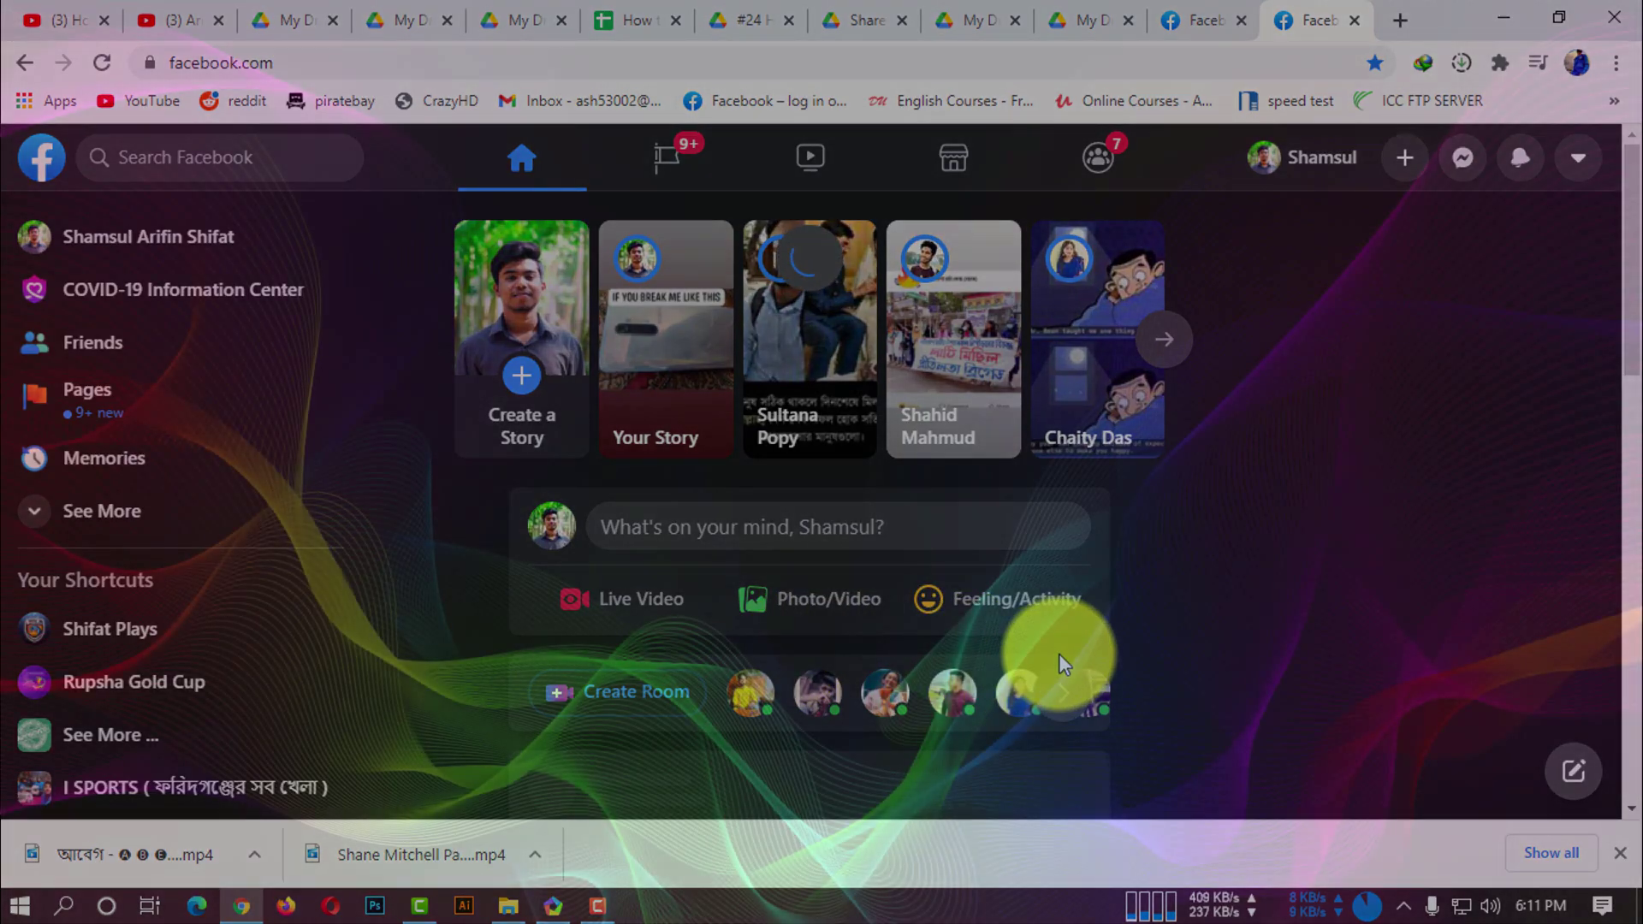